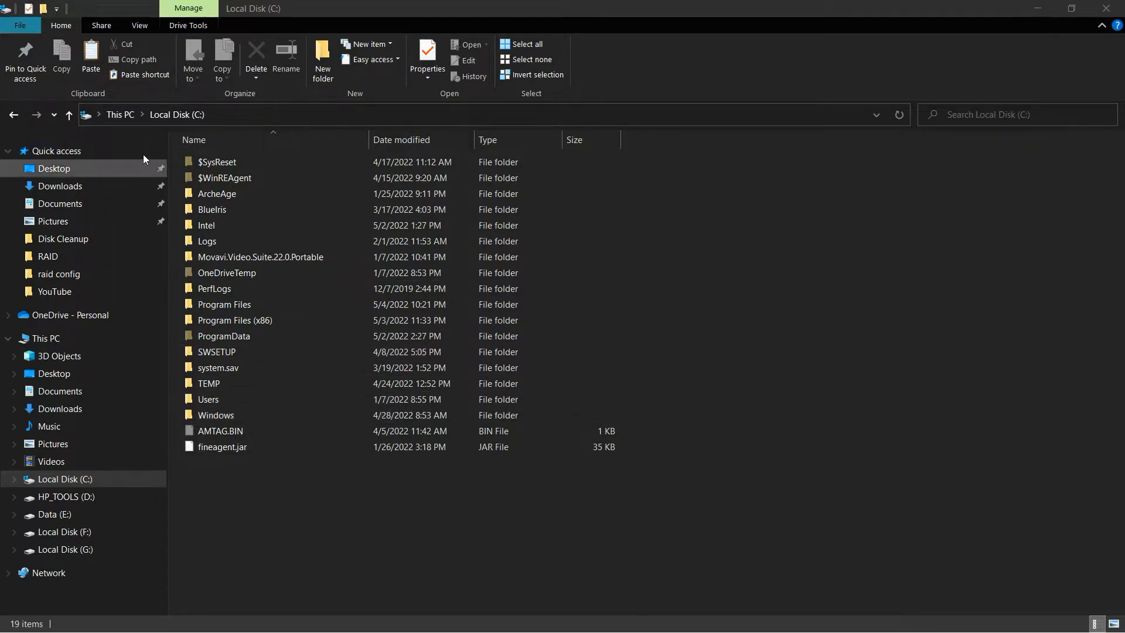
Open the properties of Local Disk (C:) from the This PC overview
left_click(120, 114)
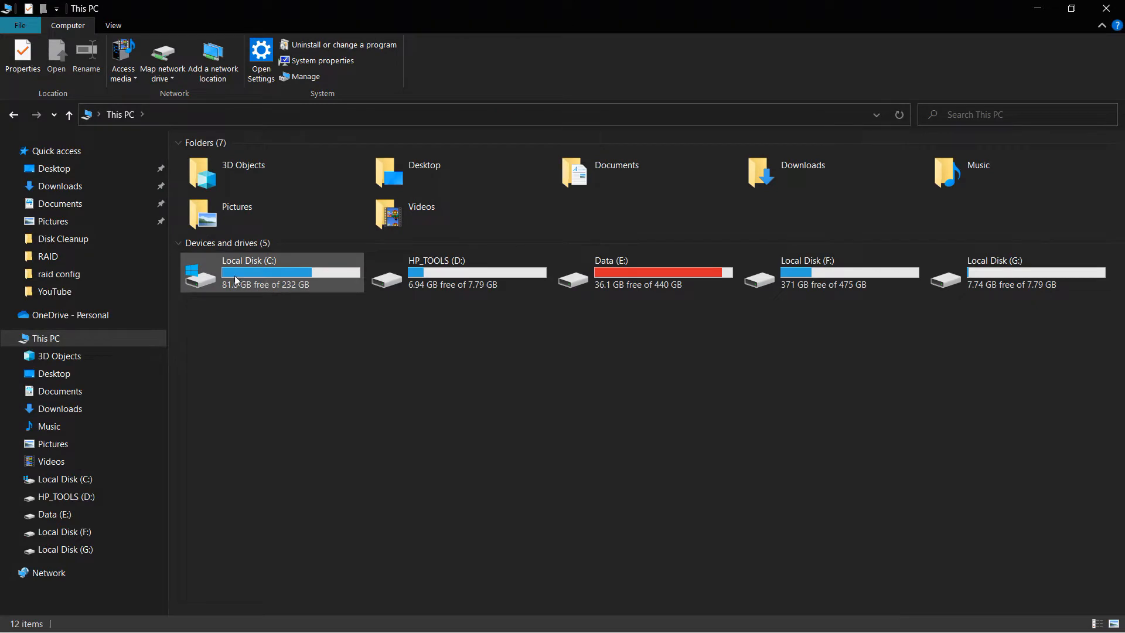
right_click(255, 269)
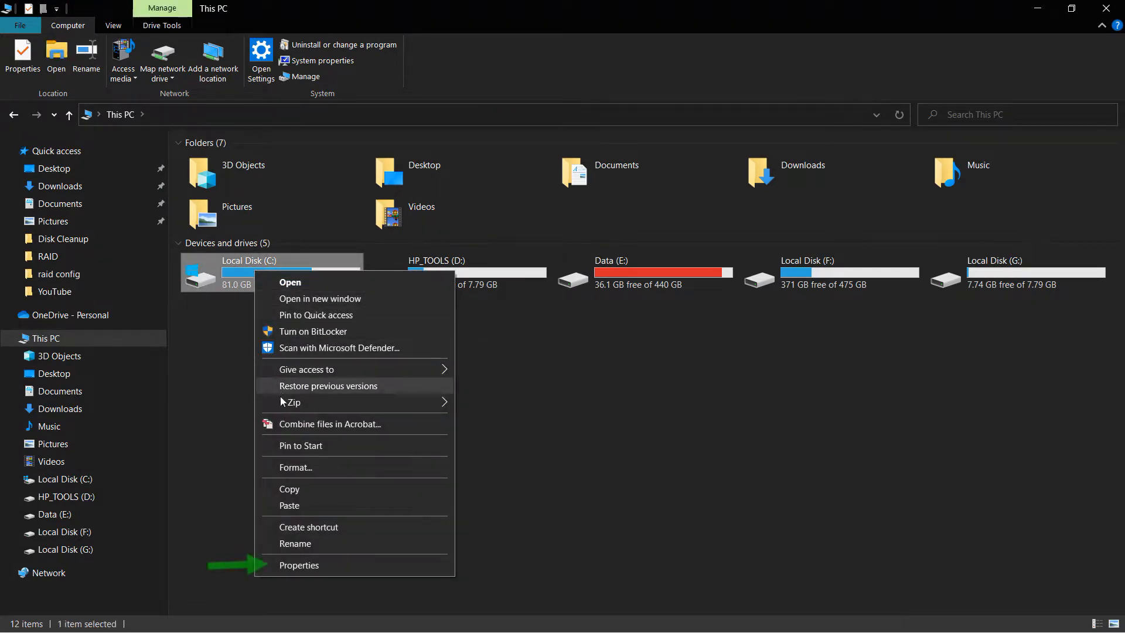
left_click(289, 564)
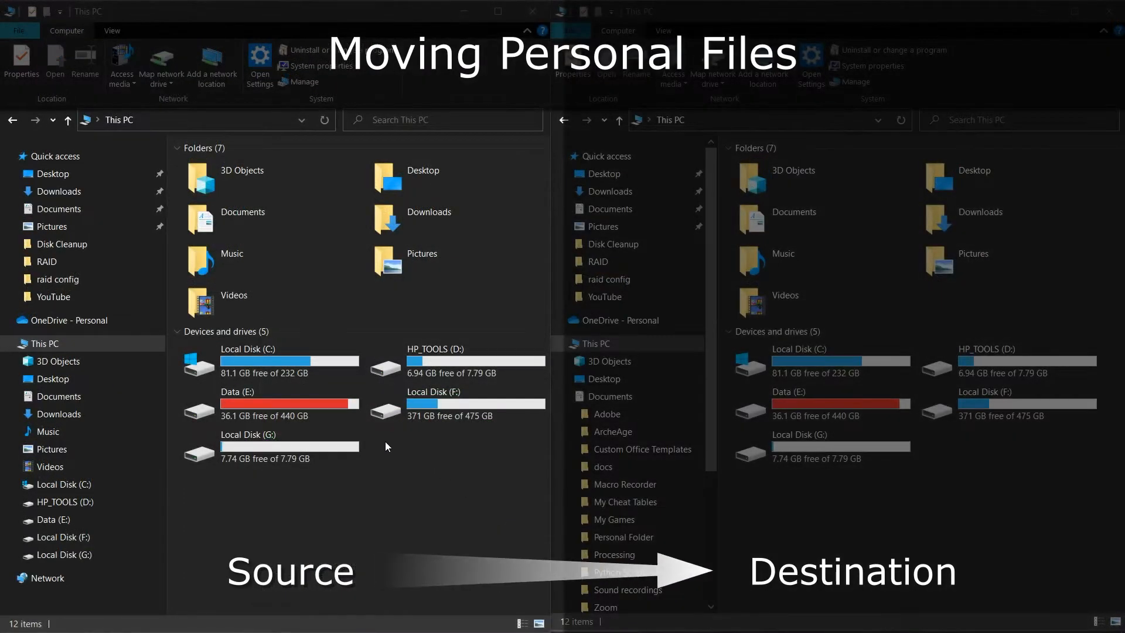
Move Personal File.txt from Personal Folder in Documents to Local Disk (G:)
double_click(242, 211)
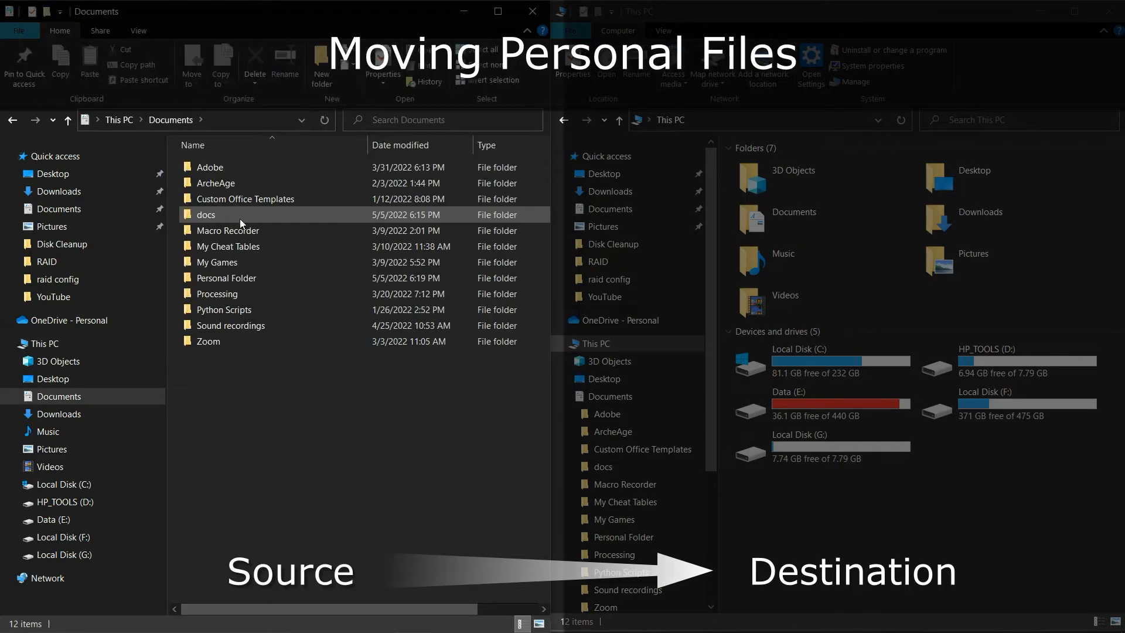
double_click(230, 279)
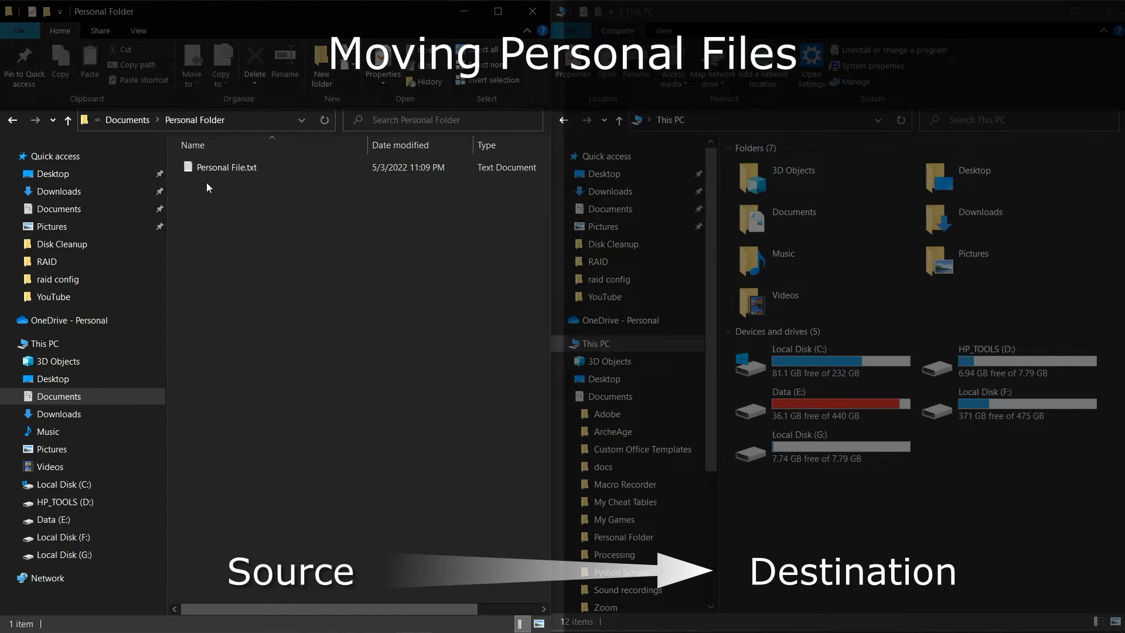
right_click(227, 170)
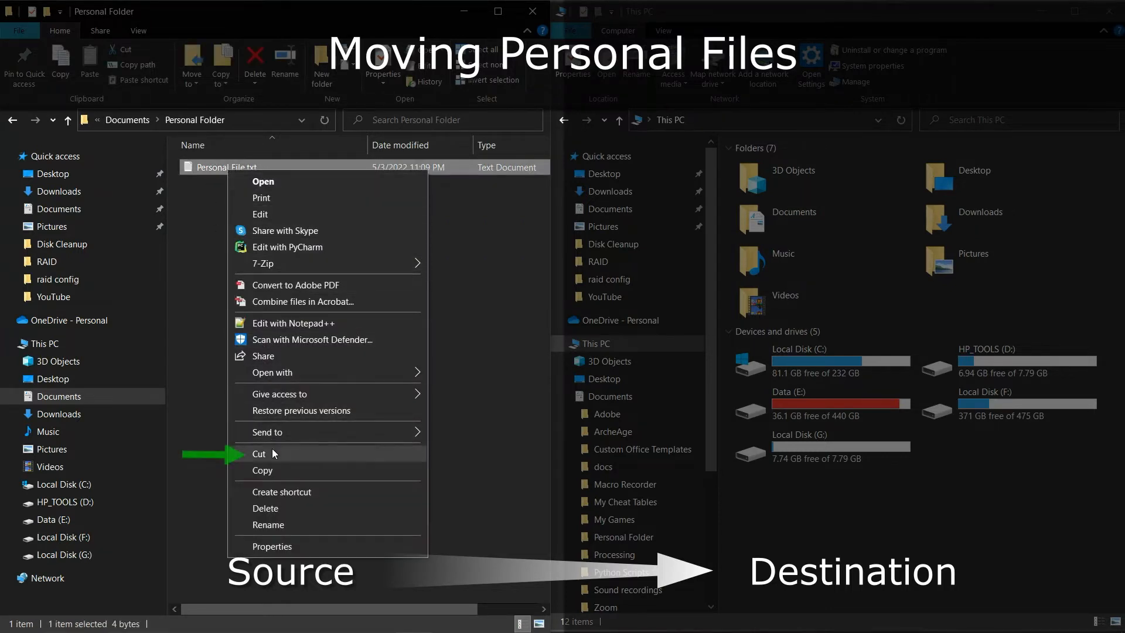
left_click(272, 454)
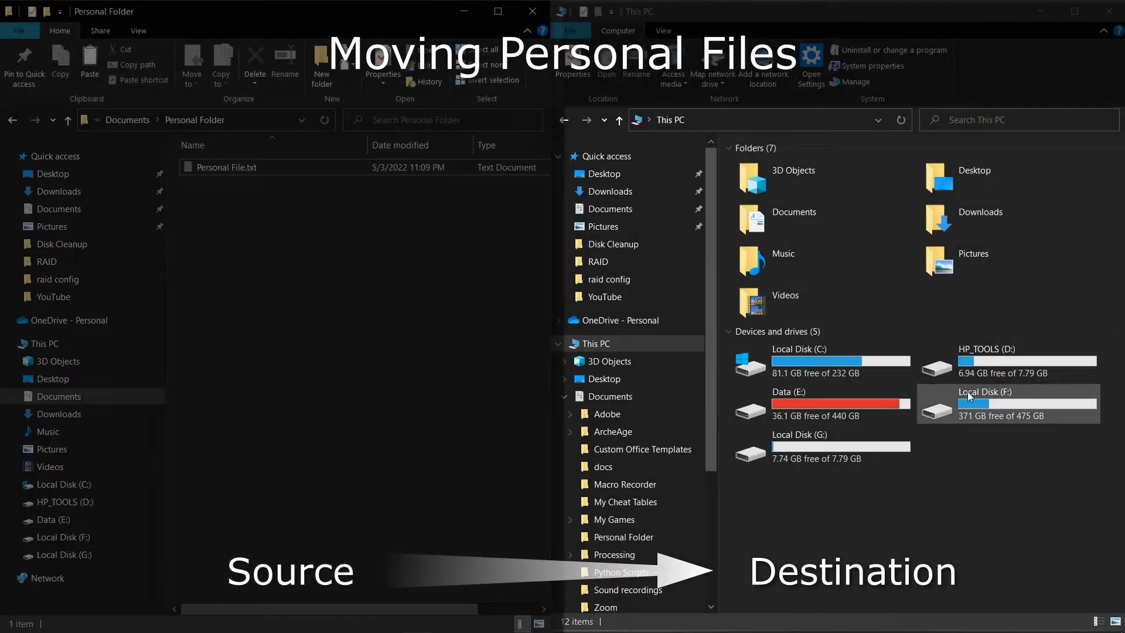
double_click(855, 454)
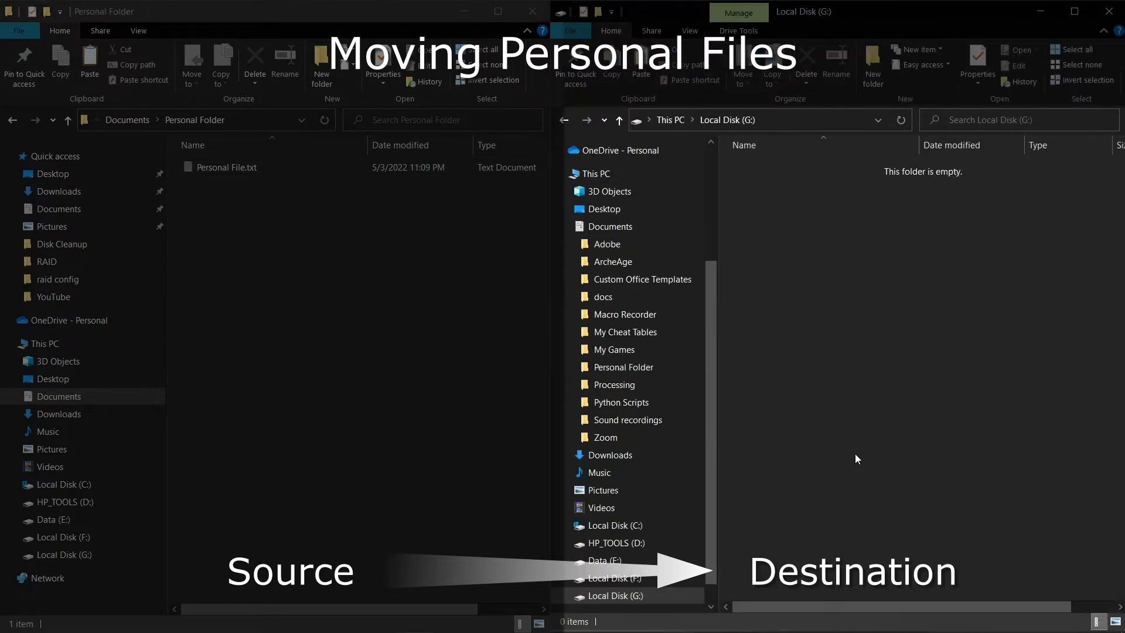
right_click(824, 255)
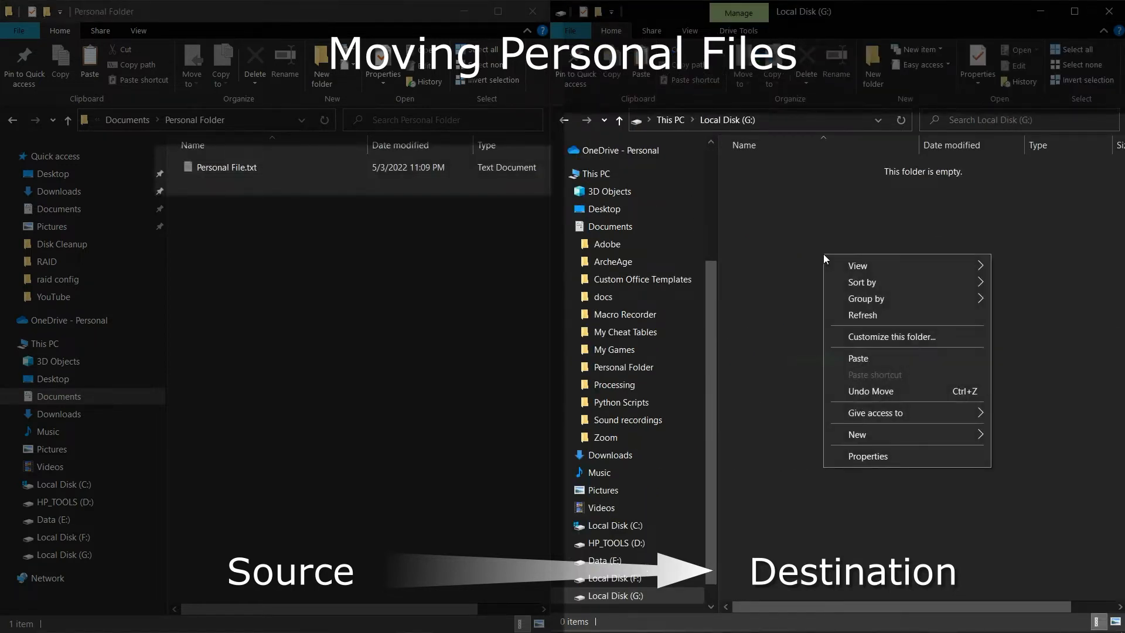
left_click(849, 357)
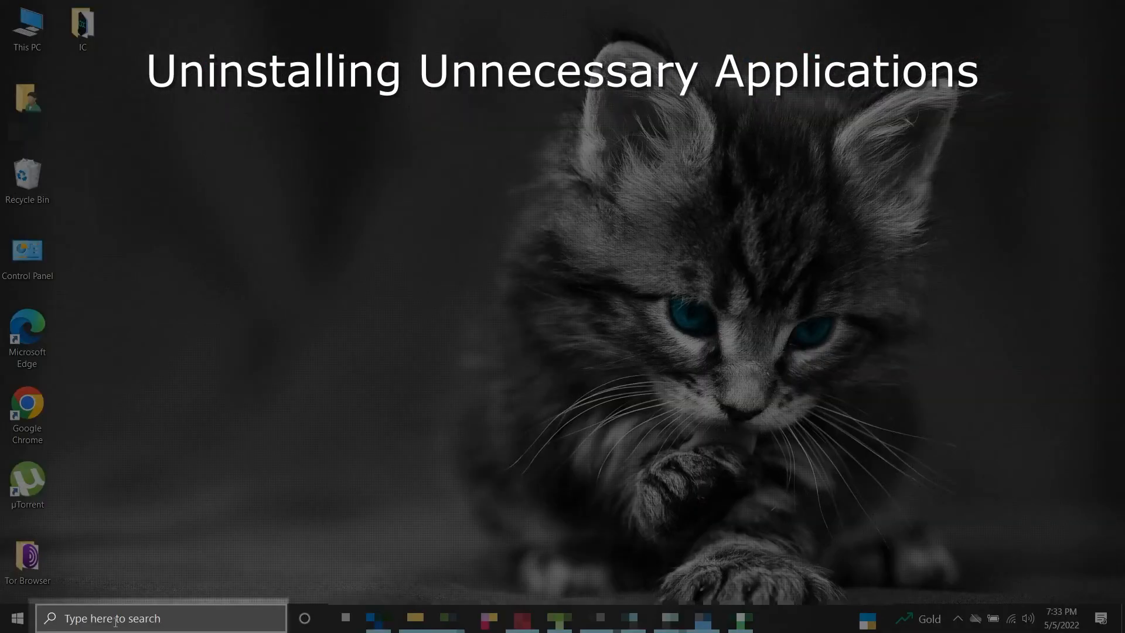
Search Windows for "programs" and open the Add or remove programs settings
left_click(115, 622)
type("programs")
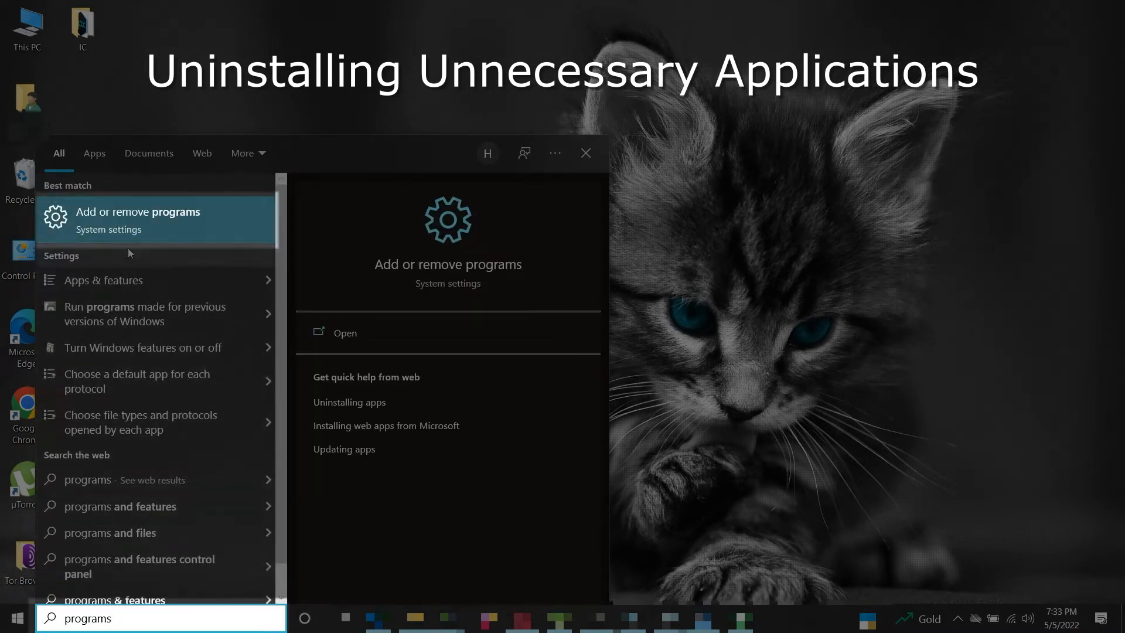
left_click(134, 227)
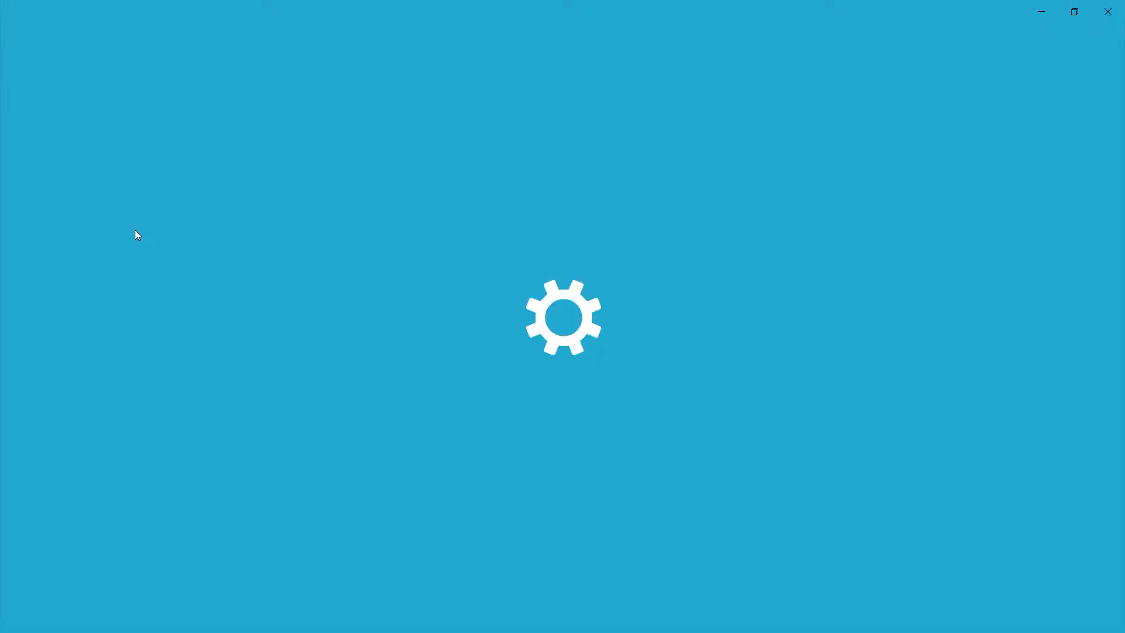
Find Zoom in the list of installed apps and uninstall it
scroll(389, 441, "down", 3)
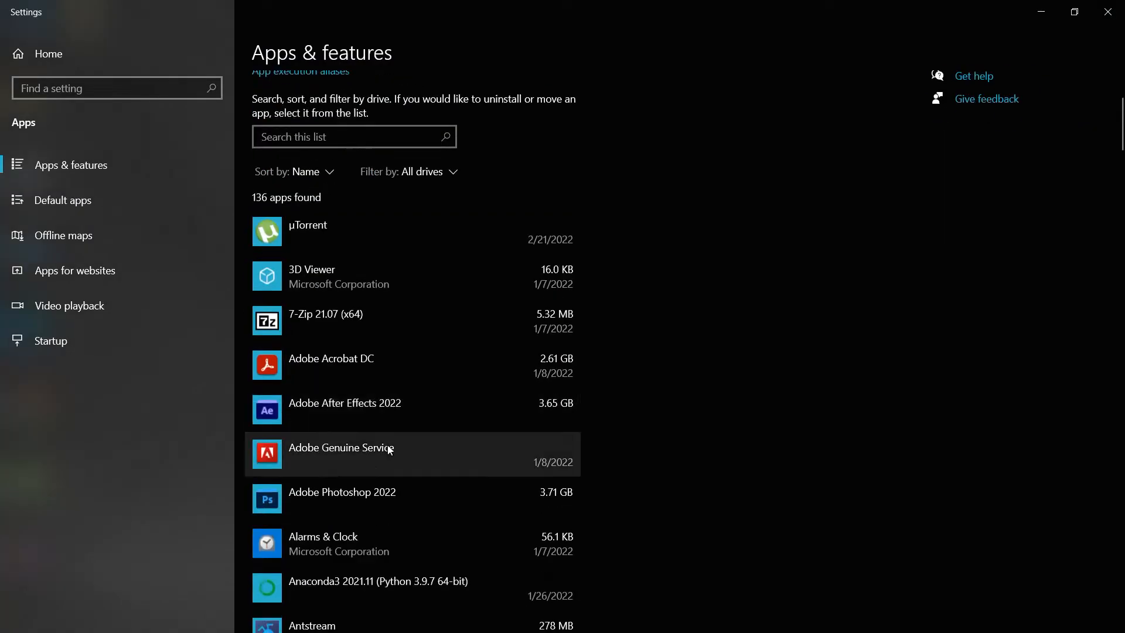
scroll(389, 449, "down", 20)
scroll(386, 448, "down", 20)
scroll(387, 447, "down", 20)
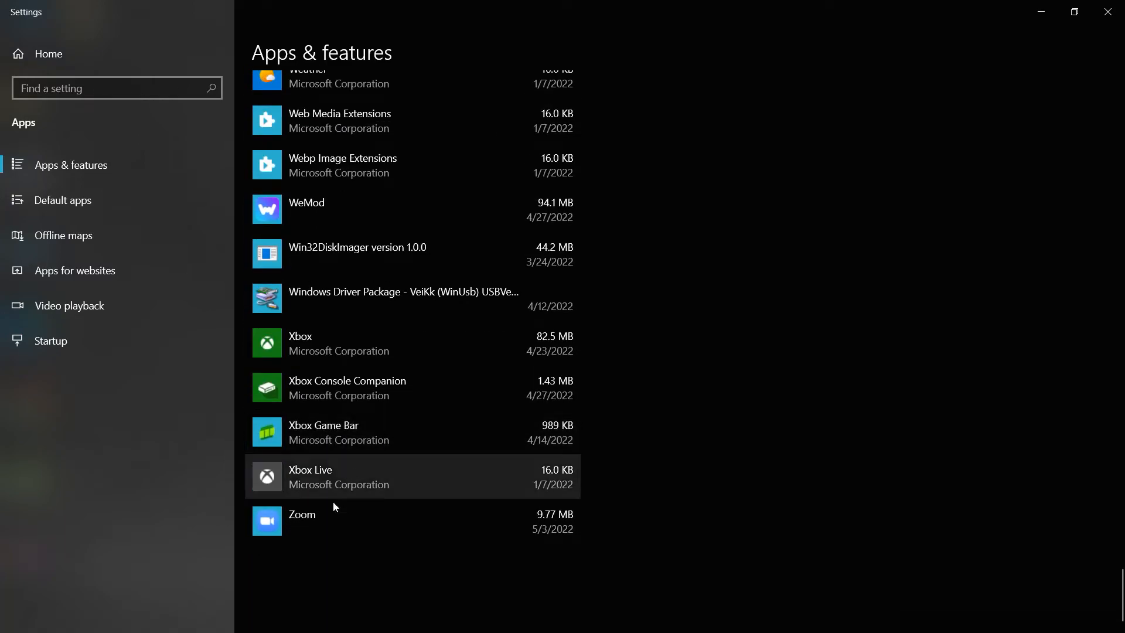
left_click(348, 534)
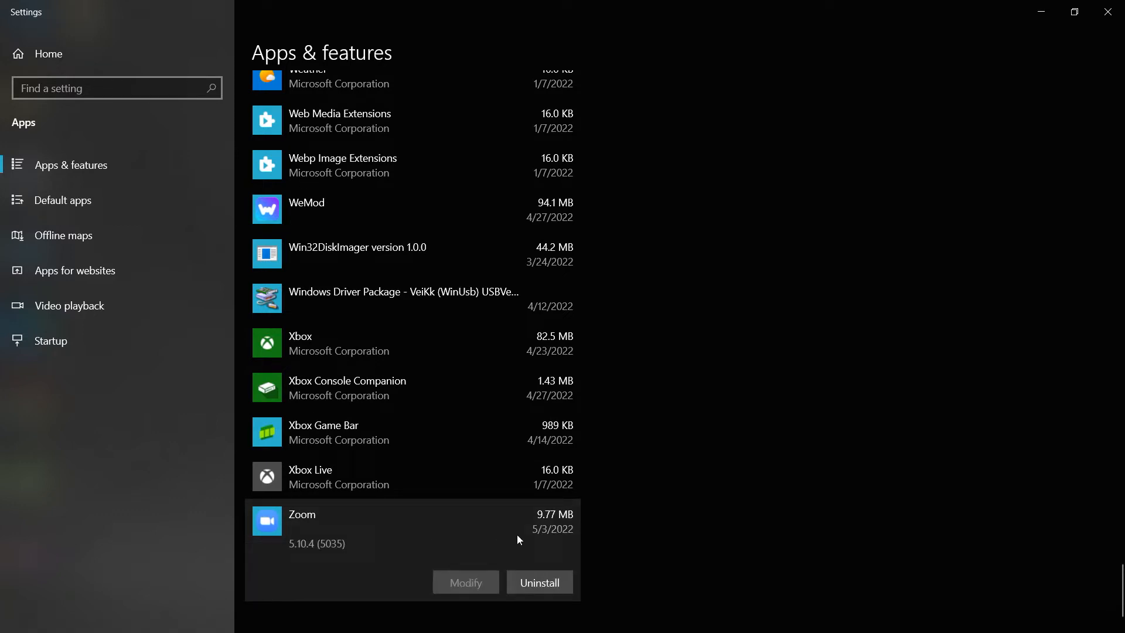
left_click(542, 585)
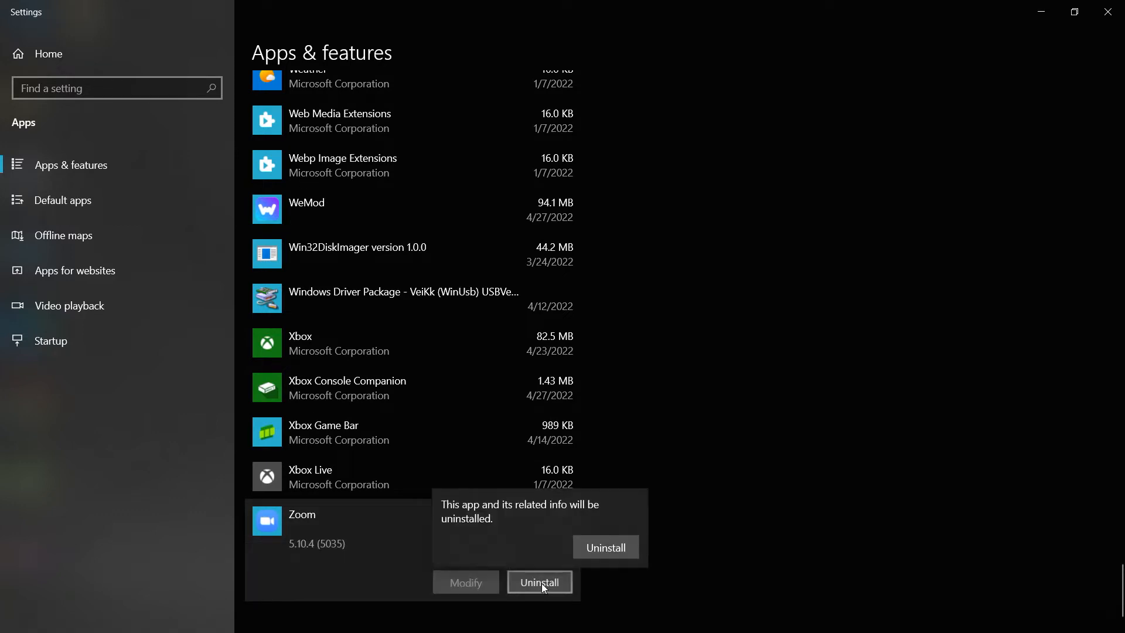
left_click(615, 551)
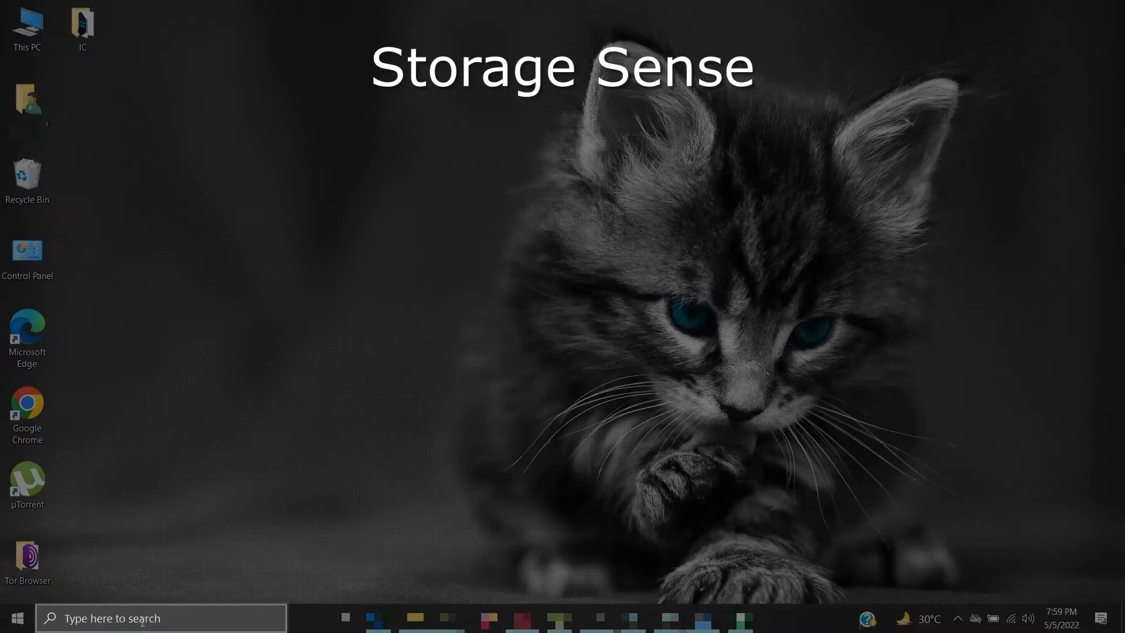
Search Windows for "storage", open the Storage Sense settings and go to its configuration page
left_click(143, 621)
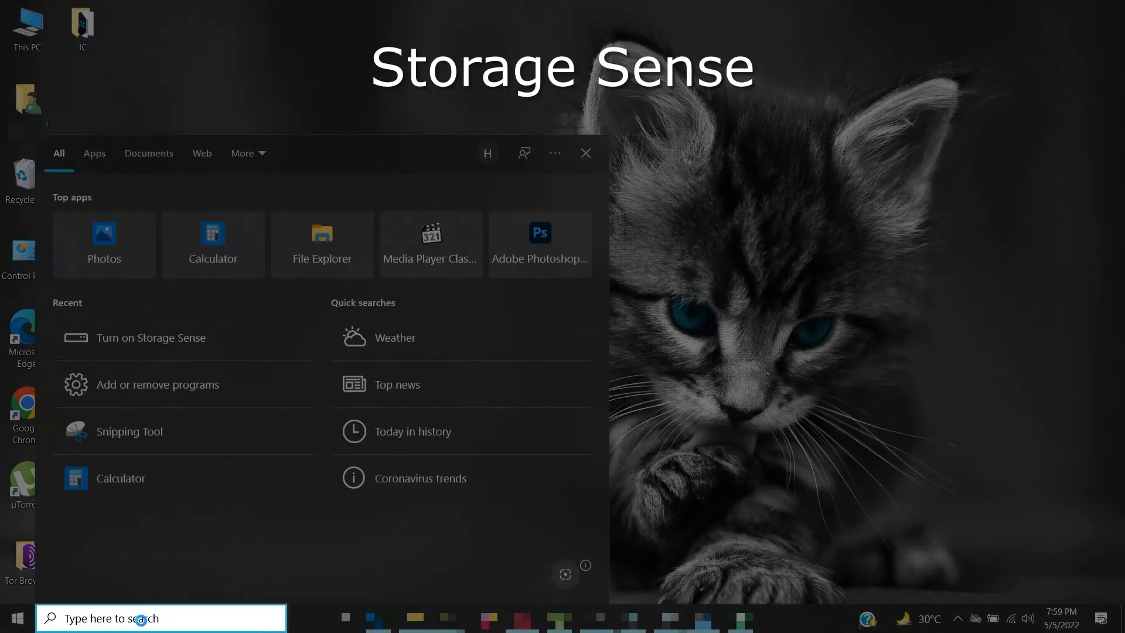
type("storage")
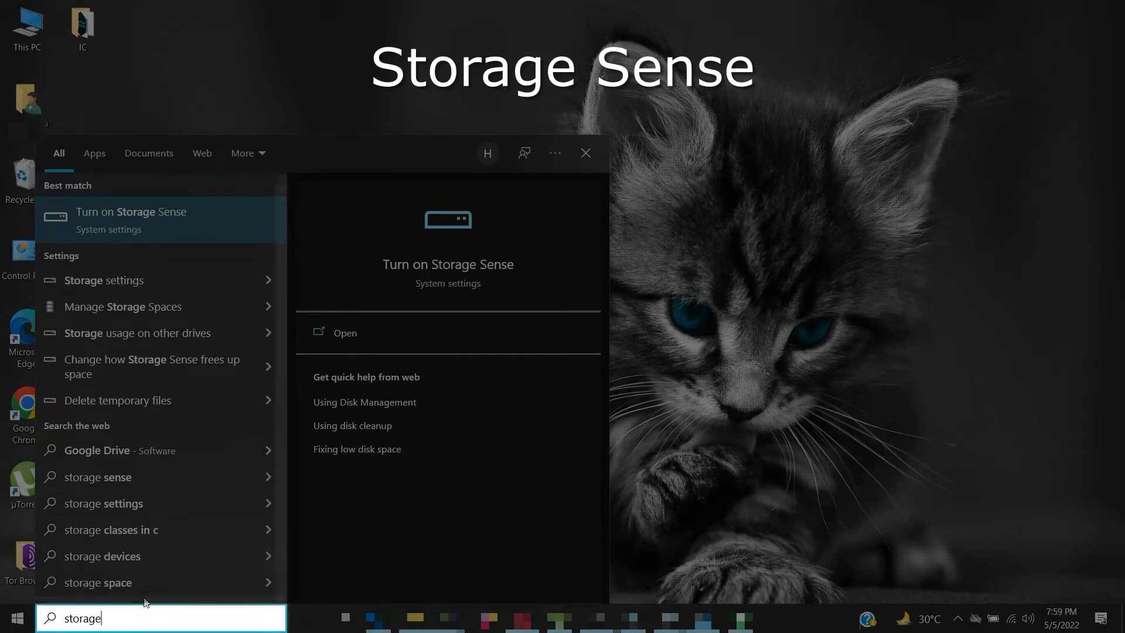
left_click(133, 222)
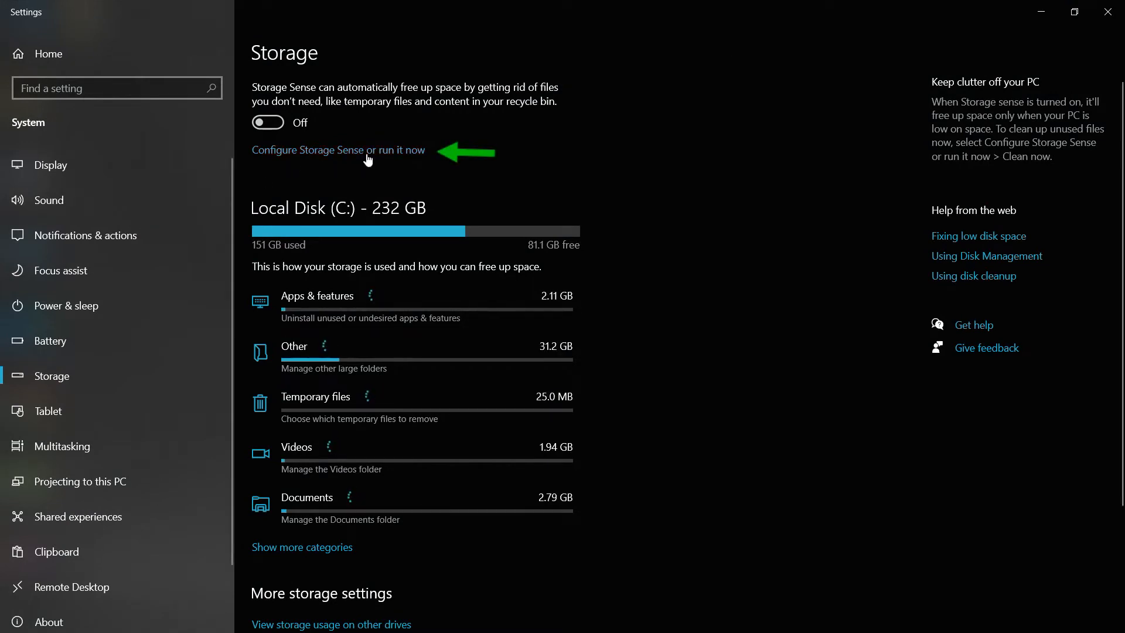
left_click(348, 154)
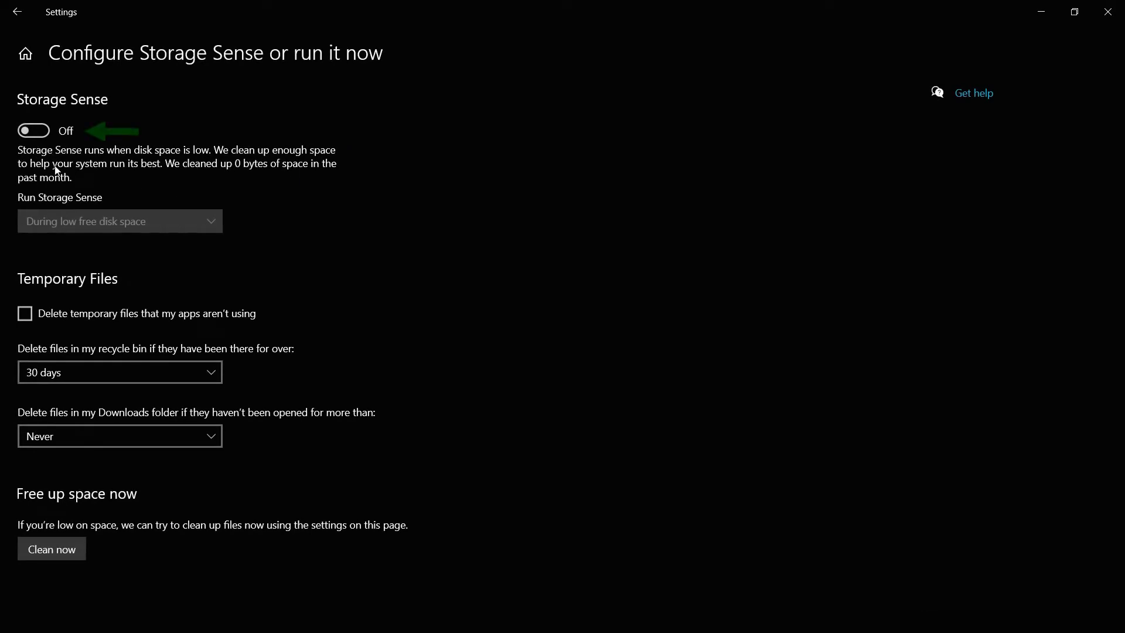
Turn on Storage Sense and have it run during low free disk space
left_click(33, 138)
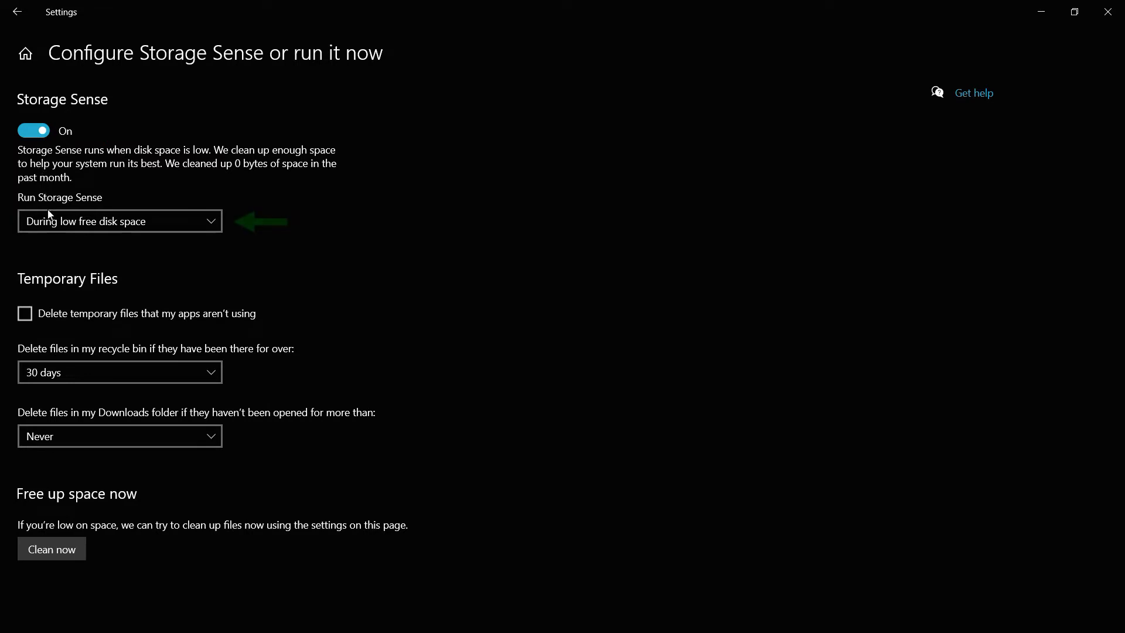
left_click(166, 226)
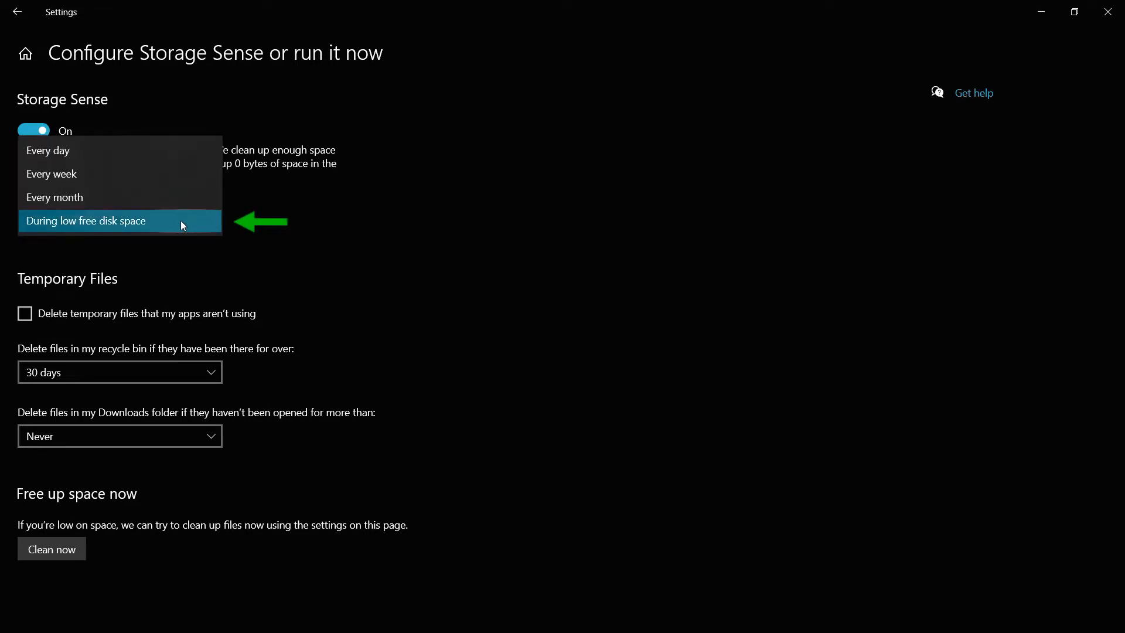
left_click(133, 222)
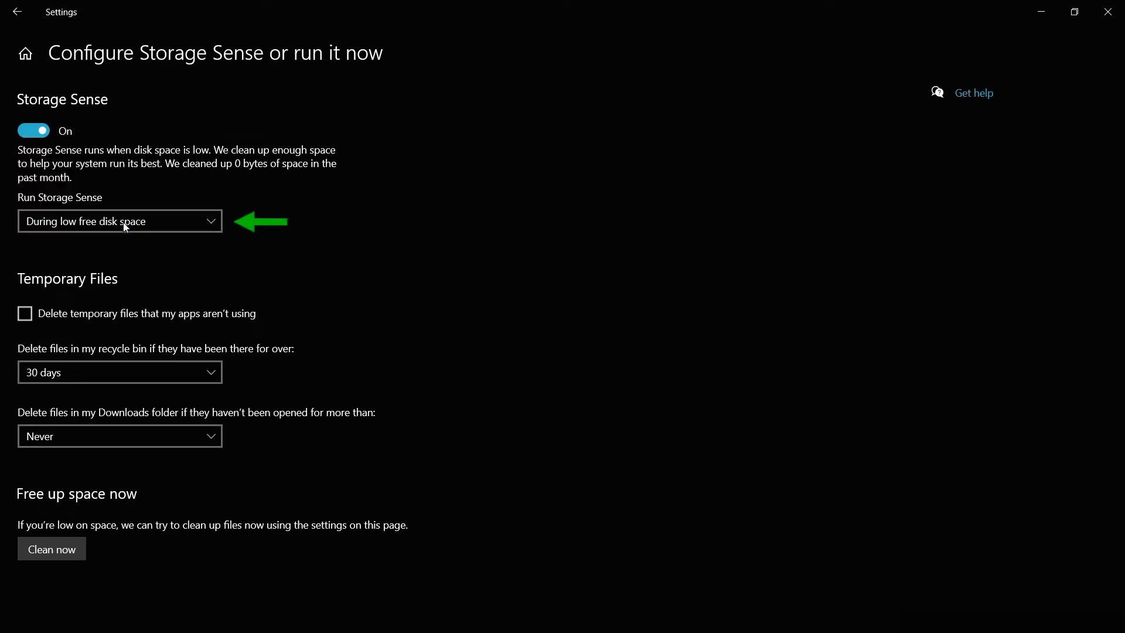
Enable deleting unused temporary files and recycle bin files older than 30 days, and run the cleanup immediately
left_click(25, 315)
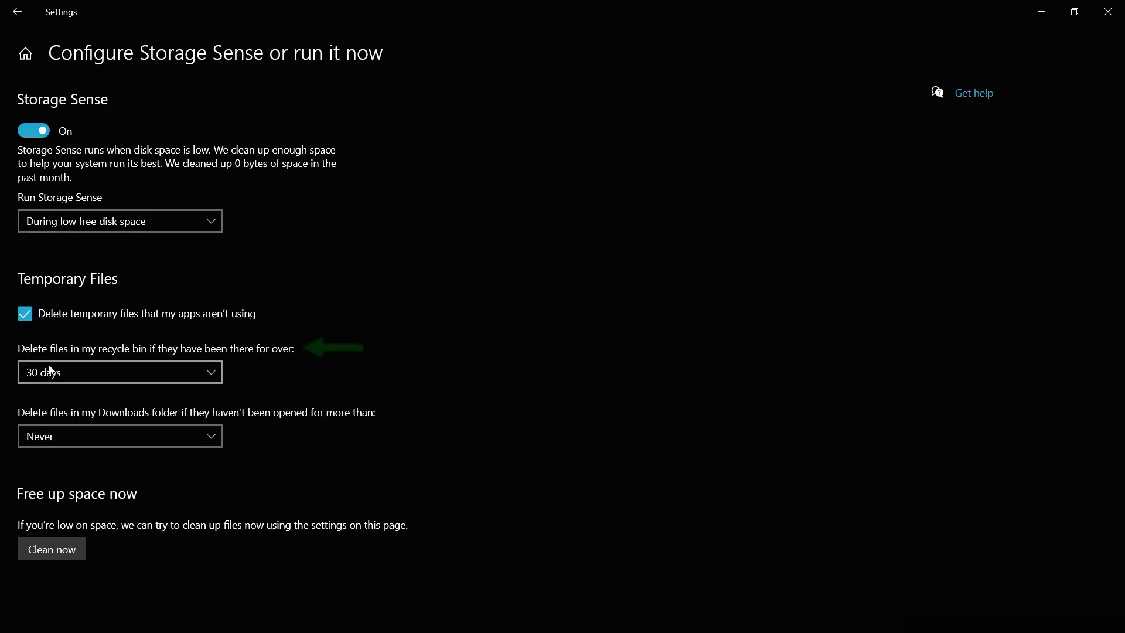
left_click(199, 374)
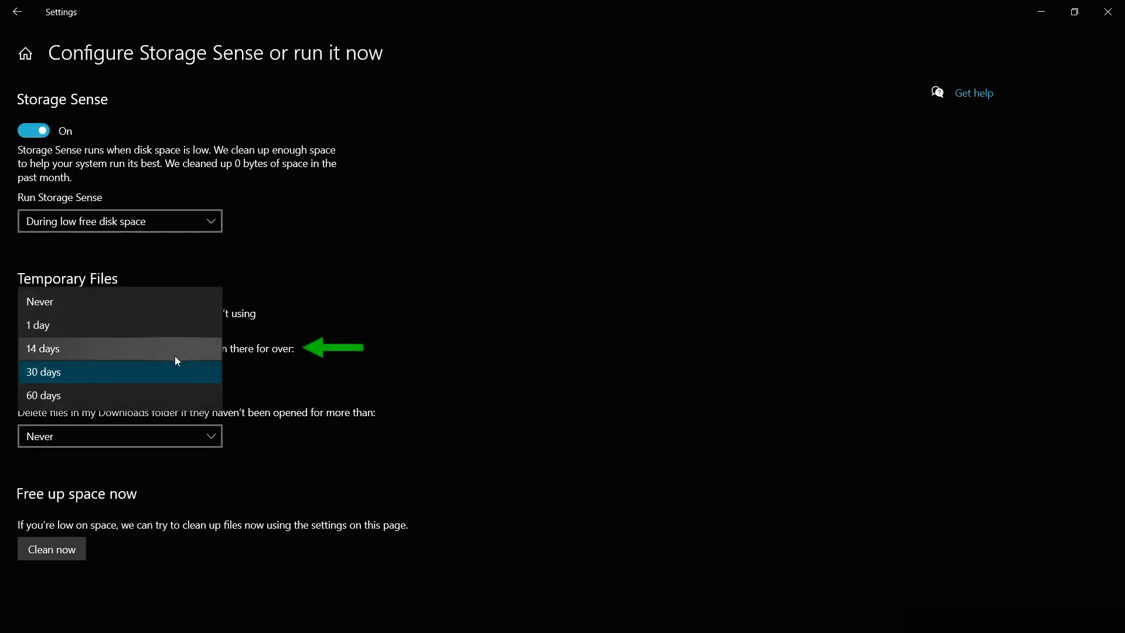
left_click(164, 376)
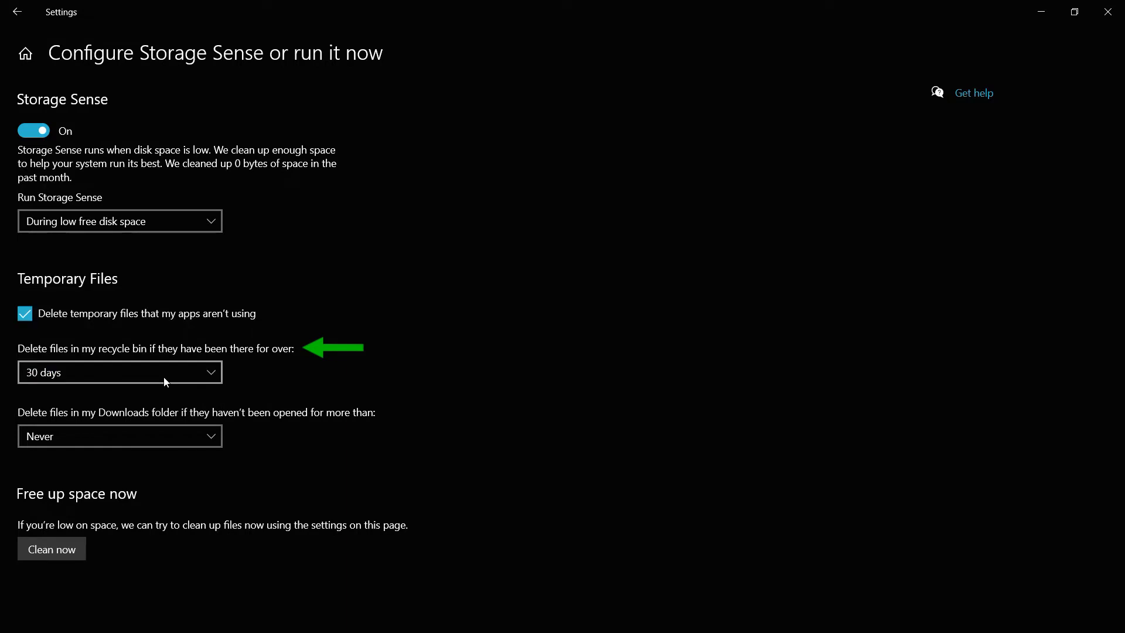
left_click(44, 549)
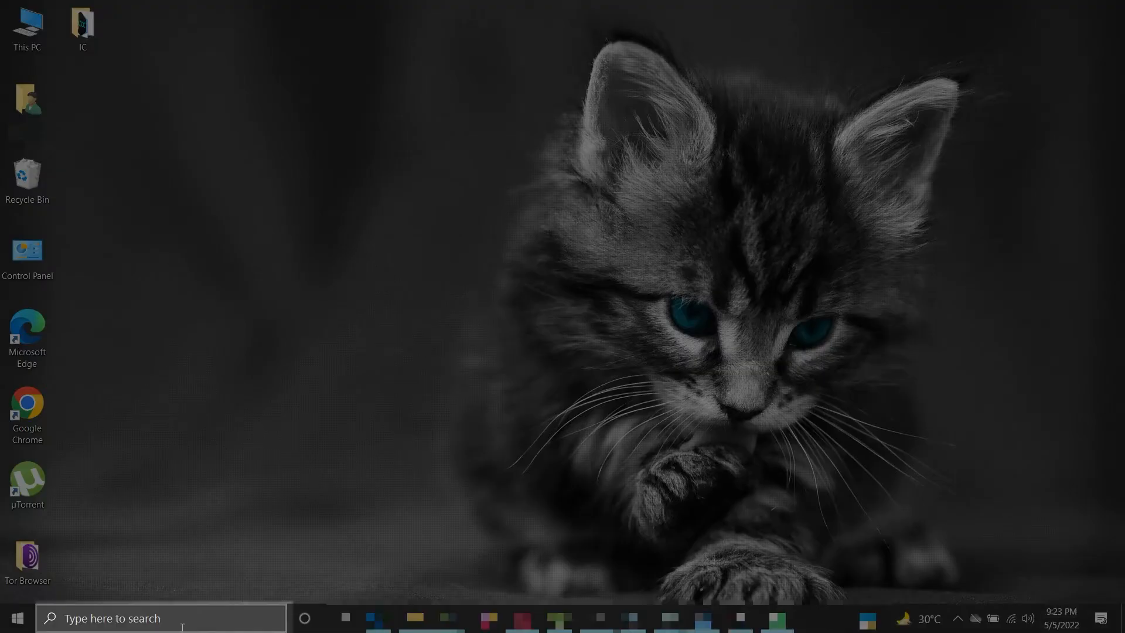
Search Windows for "disk cleanup", launch Disk Cleanup and scan drive (C:)
left_click(181, 621)
type("disk cleanup")
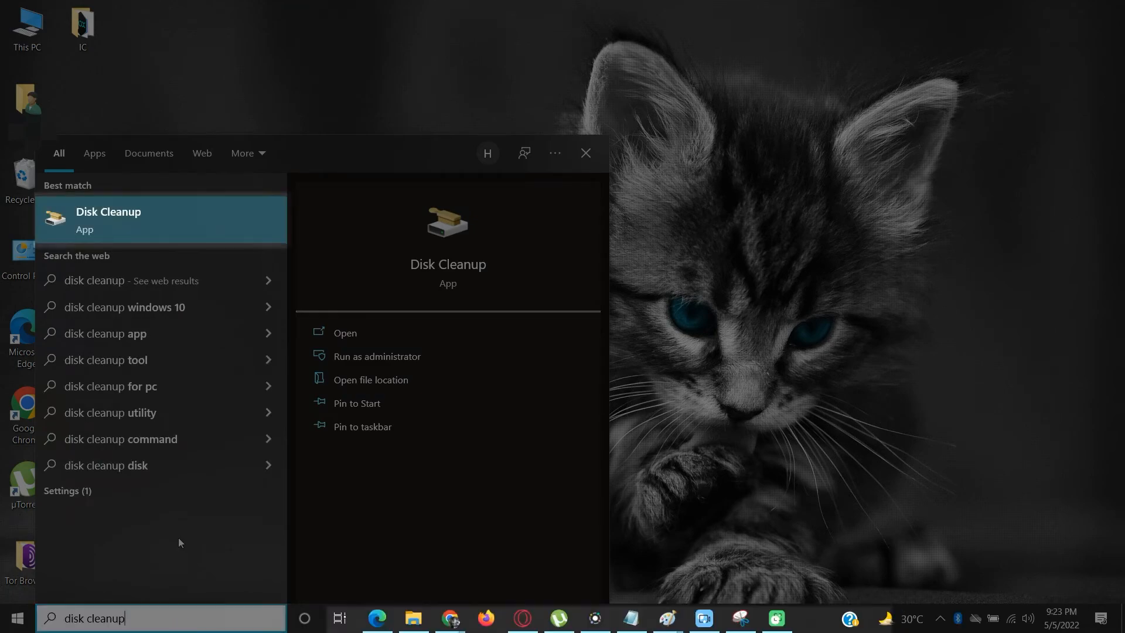
left_click(146, 231)
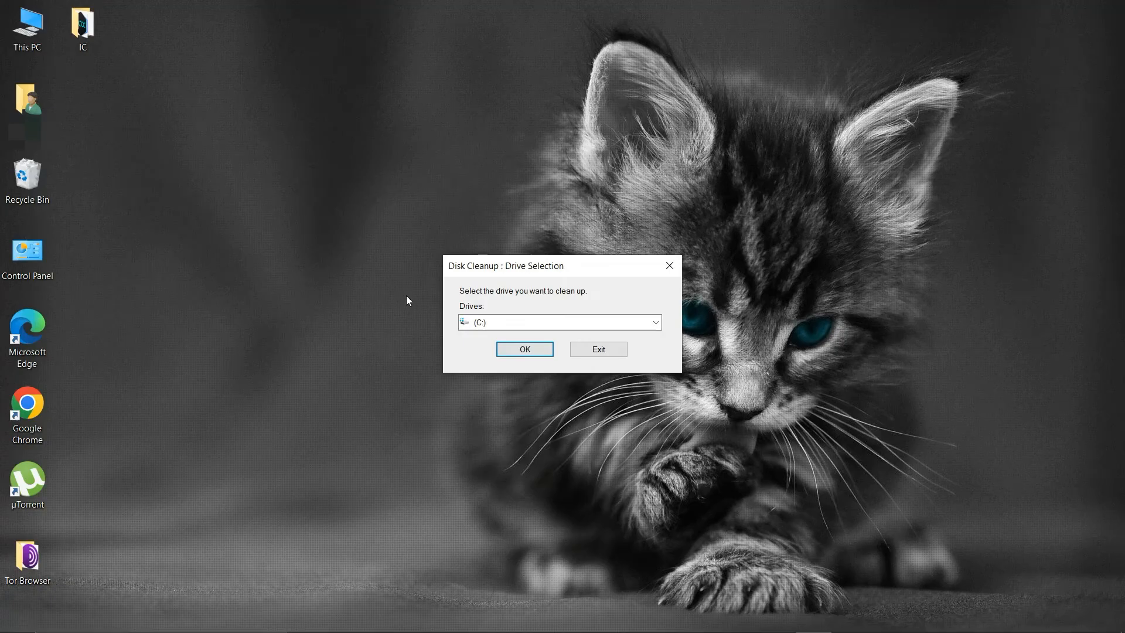
left_click(485, 324)
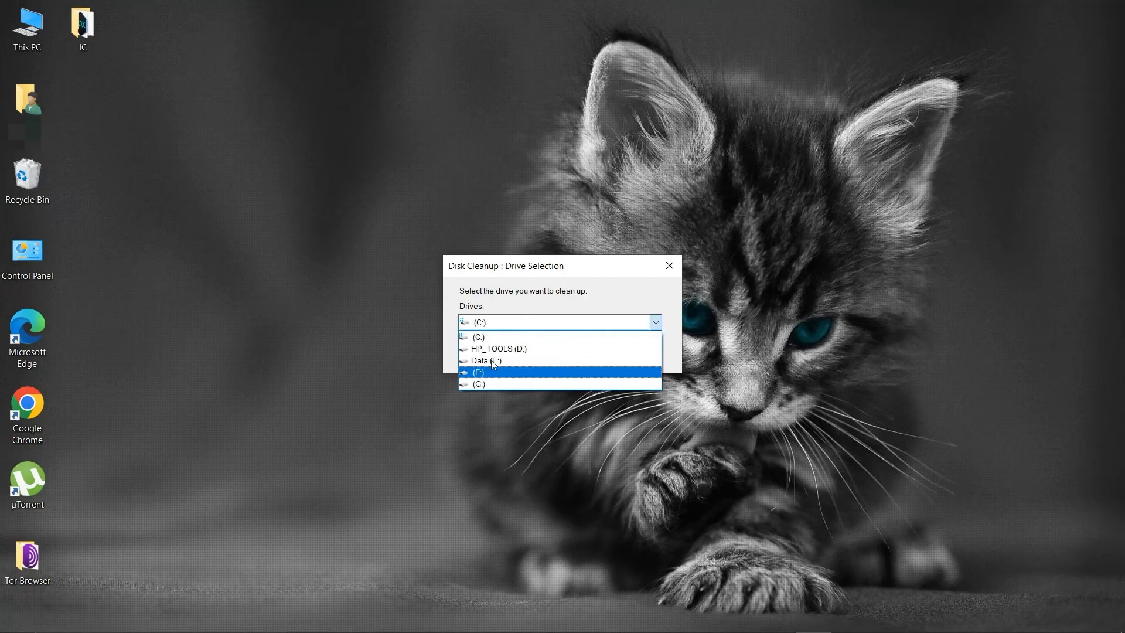
left_click(487, 337)
left_click(520, 355)
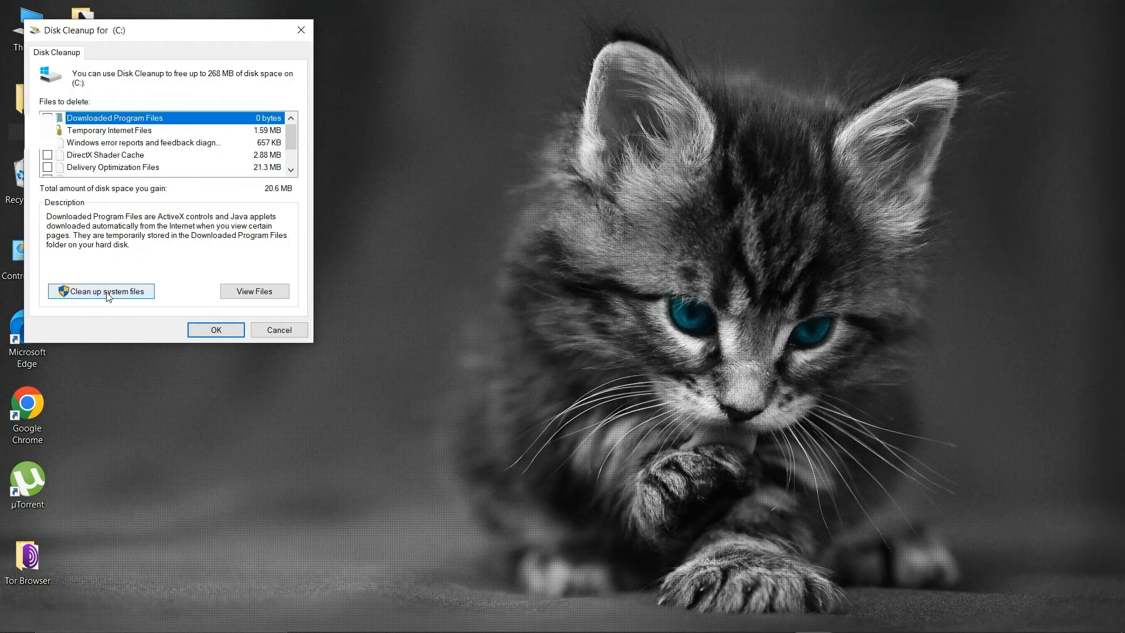
Rescan drive (C:) with system files included and look through the categories of files to delete
left_click(108, 296)
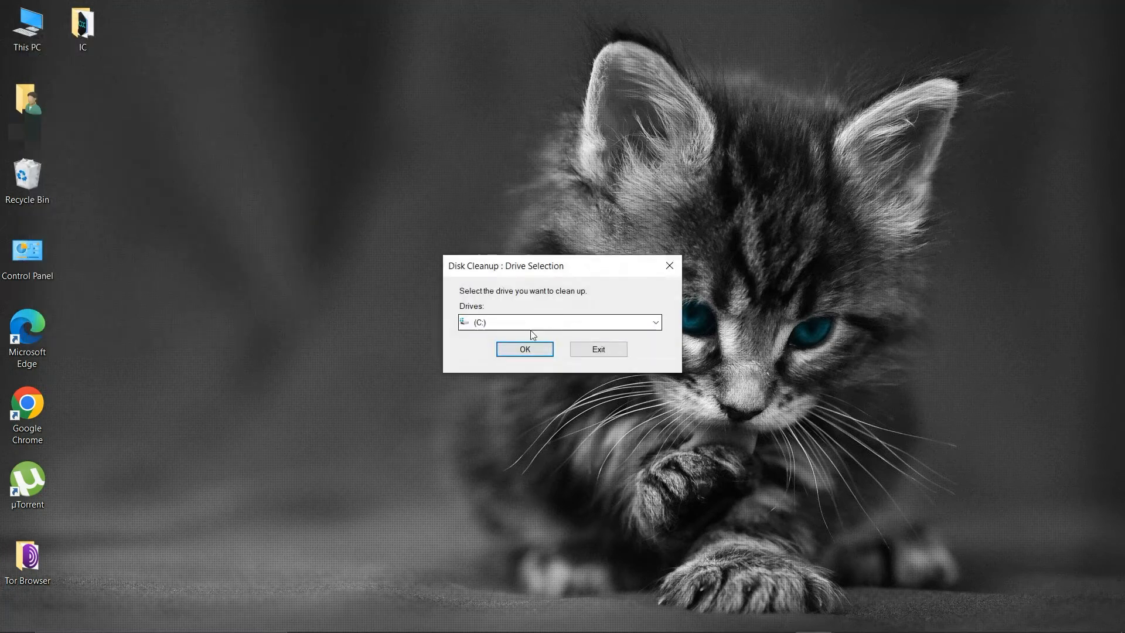
left_click(550, 322)
left_click(546, 337)
left_click(524, 355)
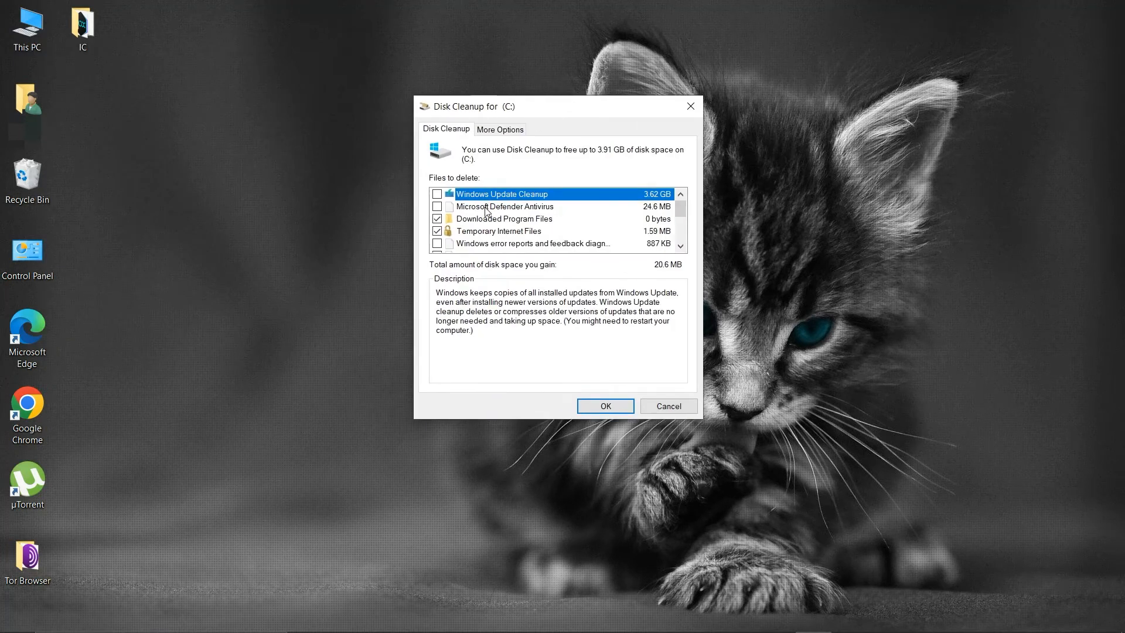
scroll(489, 211, "down", 1)
scroll(493, 211, "down", 2)
scroll(501, 202, "up", 3)
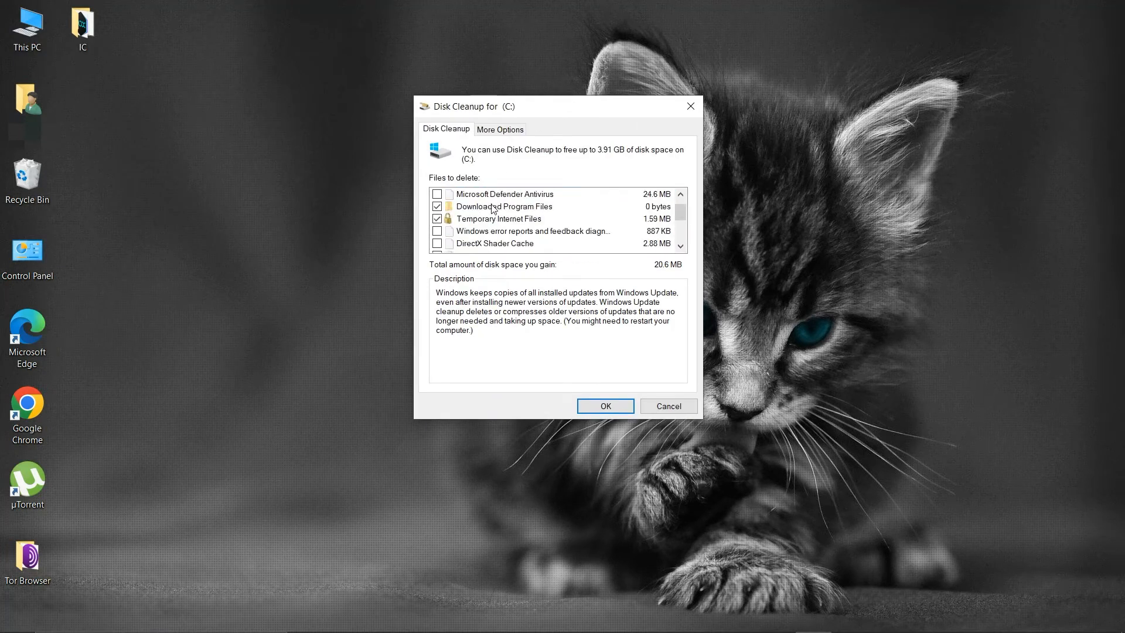
Read the descriptions of Microsoft Defender Antivirus, Downloaded Program Files, Temporary Internet Files and Windows error reports in the files to delete
left_click(510, 208)
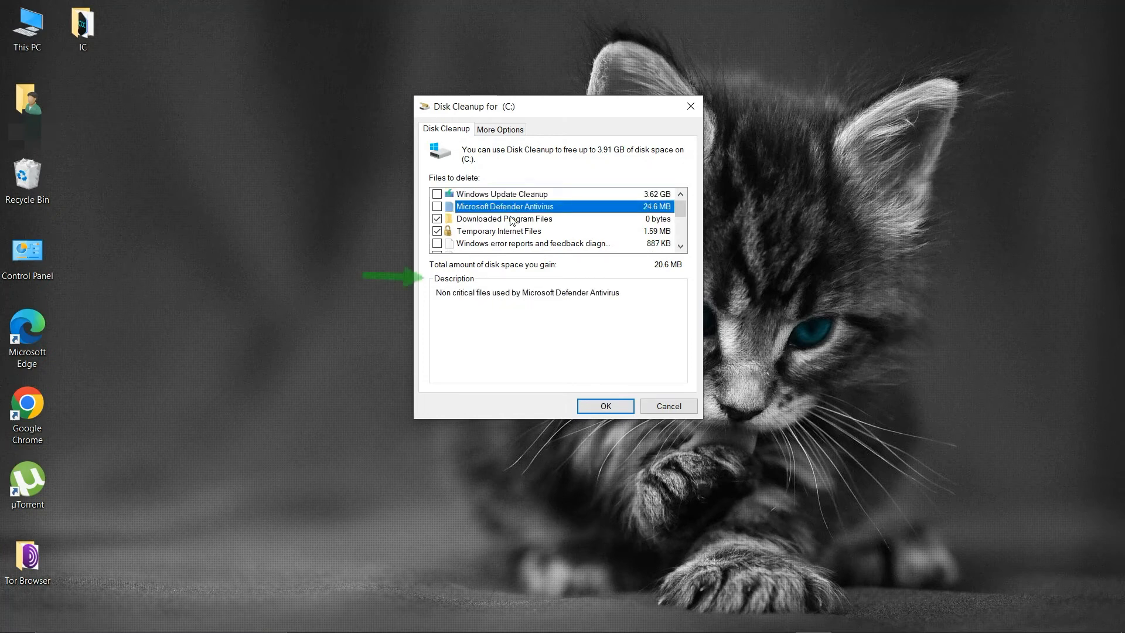
left_click(513, 220)
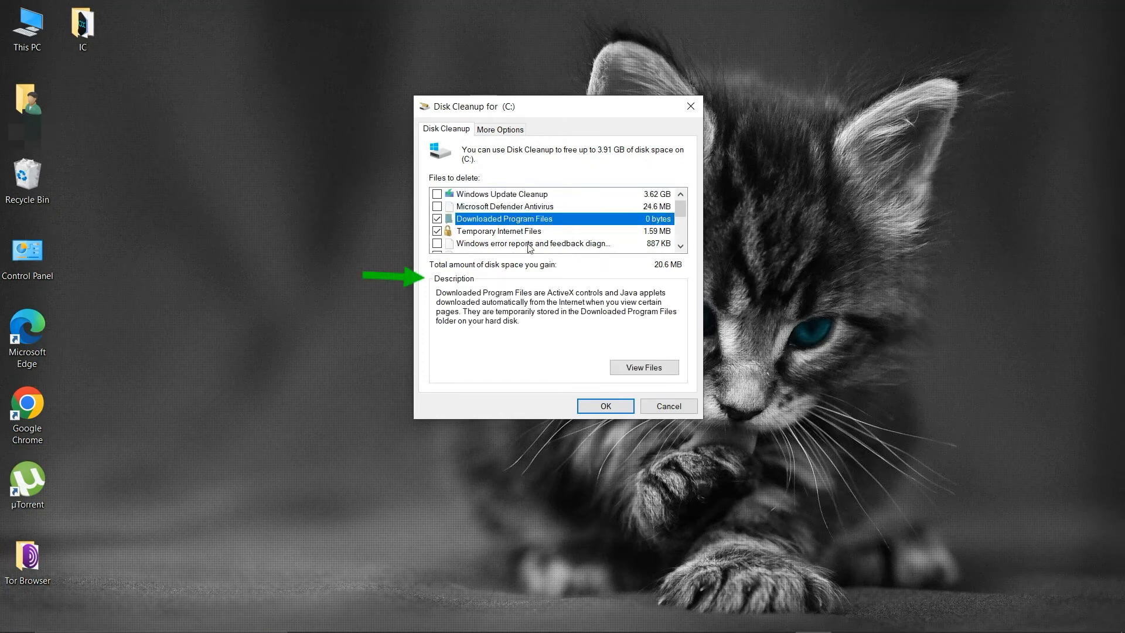
left_click(513, 232)
left_click(551, 243)
scroll(586, 237, "down", 3)
scroll(491, 227, "up", 3)
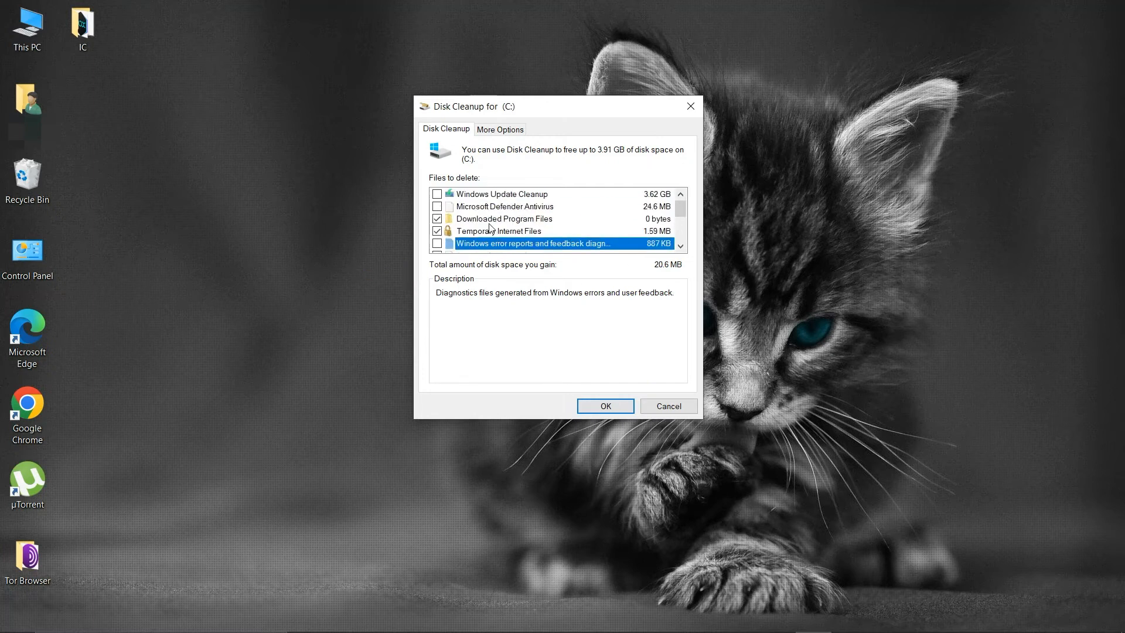
Mark Windows Update Cleanup and Windows error reports and feedback diagnostics for deletion, and exclude Downloaded Program Files
left_click(437, 194)
left_click(437, 219)
scroll(646, 225, "down", 1)
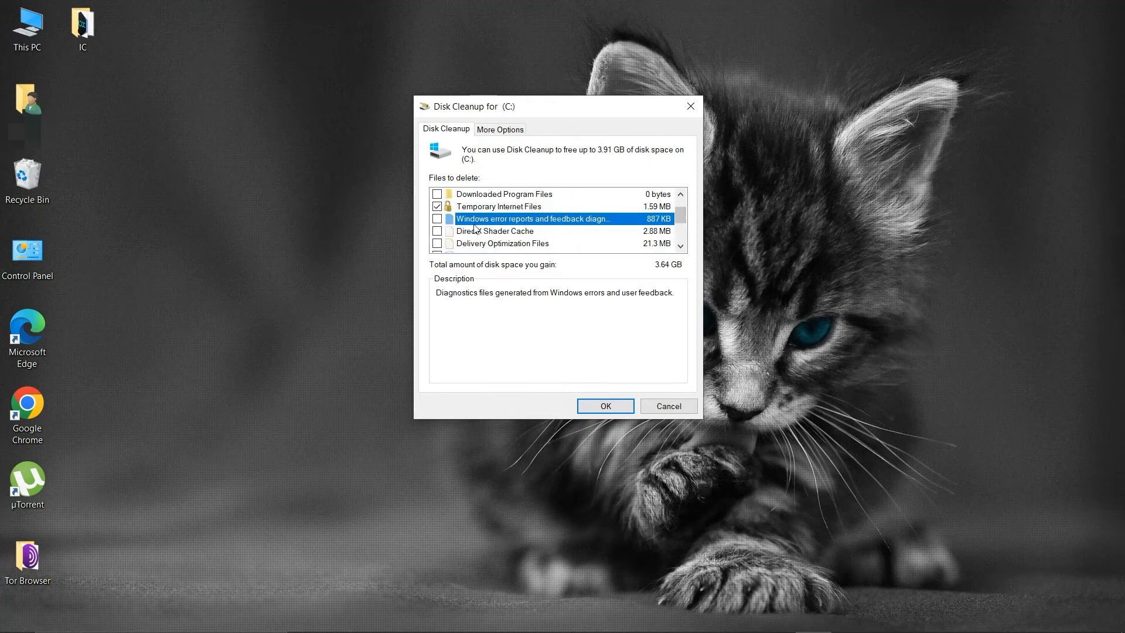
left_click(437, 219)
Mark Delivery Optimization Files, Recycle Bin and Temporary files for deletion as well
scroll(440, 240, "down", 1)
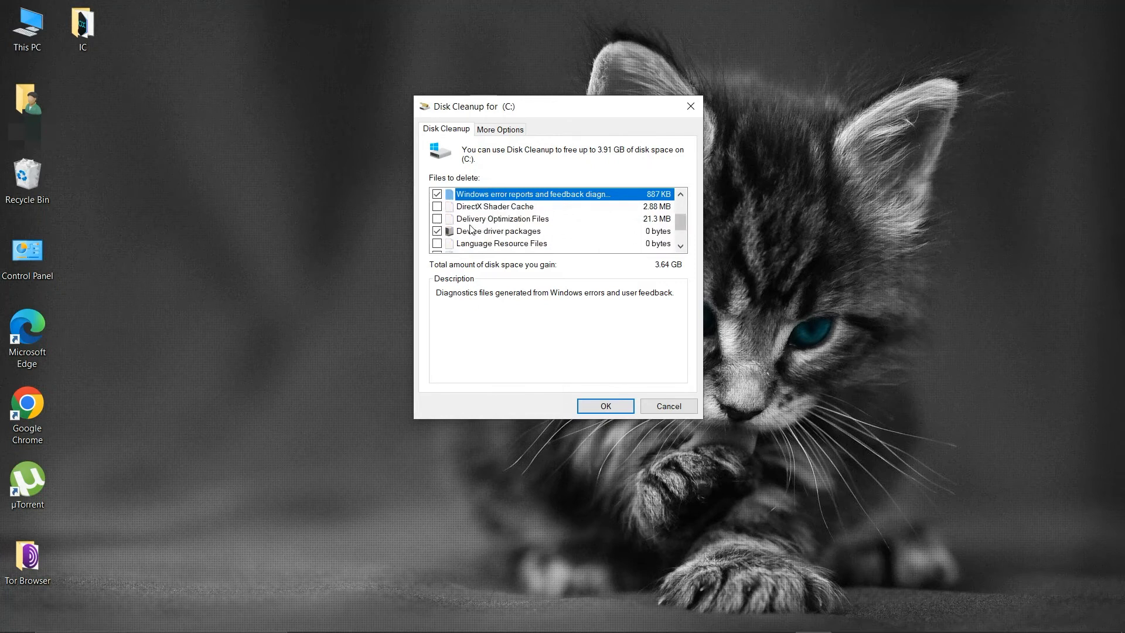
left_click(437, 219)
scroll(460, 241, "down", 1)
left_click(437, 220)
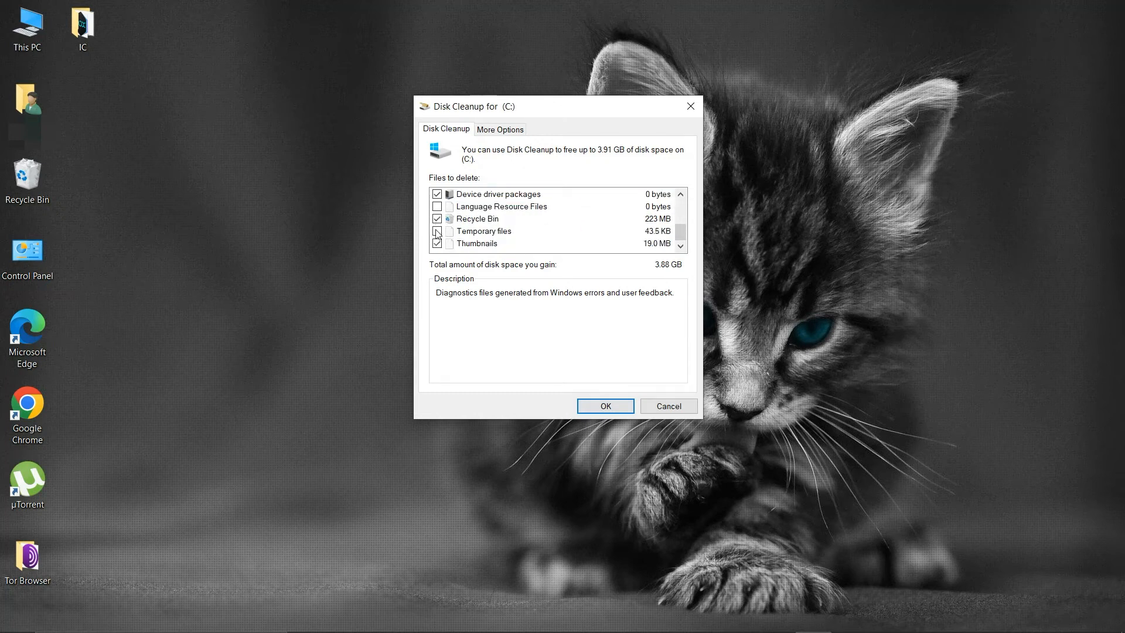
left_click(439, 233)
Exclude Device driver packages from the cleanup and permanently delete the marked files
mouse_move(685, 237)
left_mouse_down()
mouse_move(684, 223)
mouse_move(687, 232)
left_mouse_up()
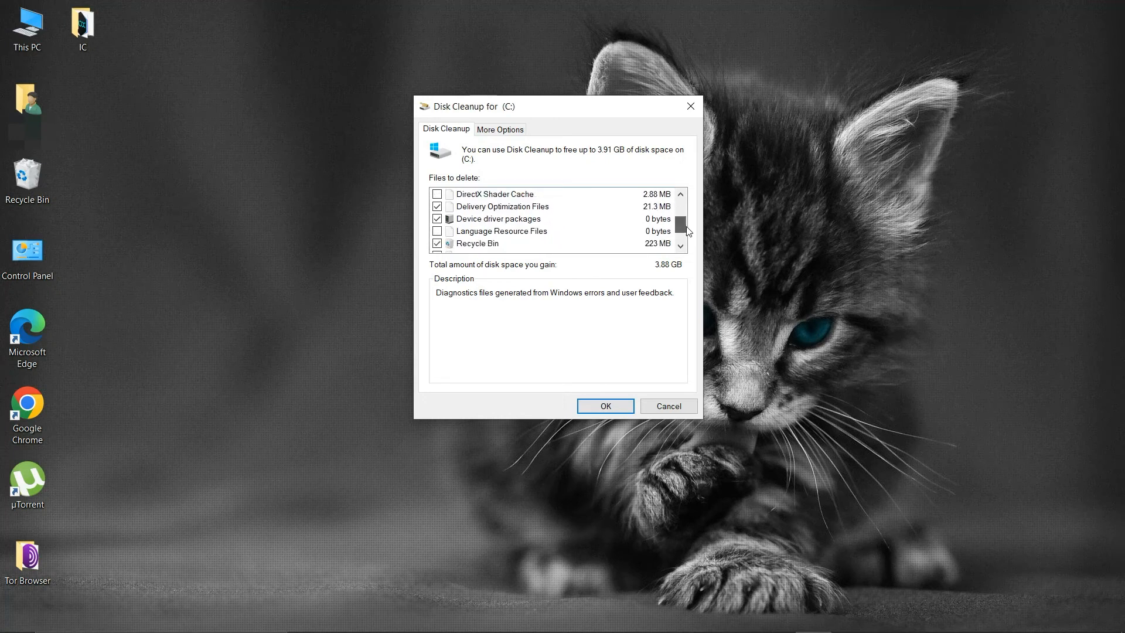
left_click(437, 218)
left_click(596, 406)
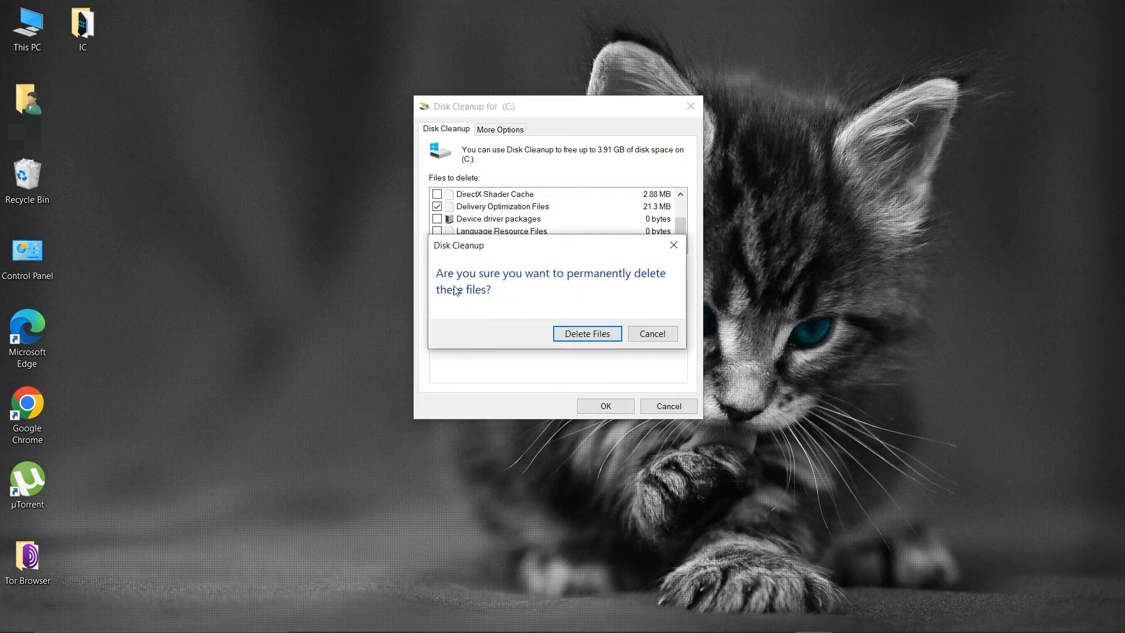
left_click(588, 334)
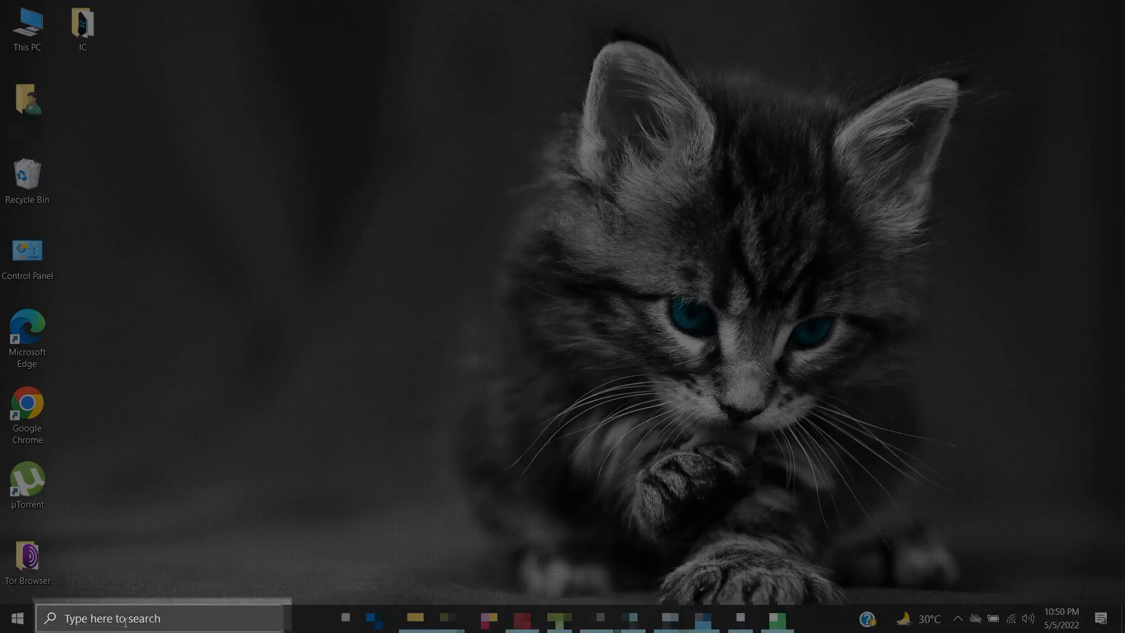
Search Windows for "storage", open the Storage Sense settings and show the Temporary files of Local Disk (C:)
left_click(125, 617)
type("storage")
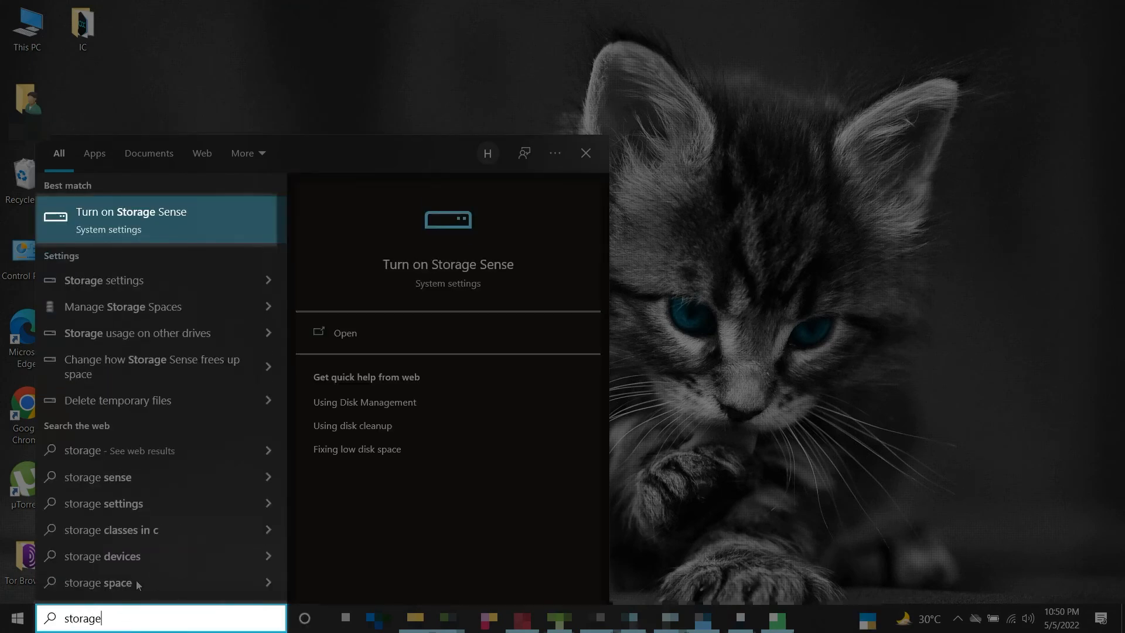
left_click(192, 221)
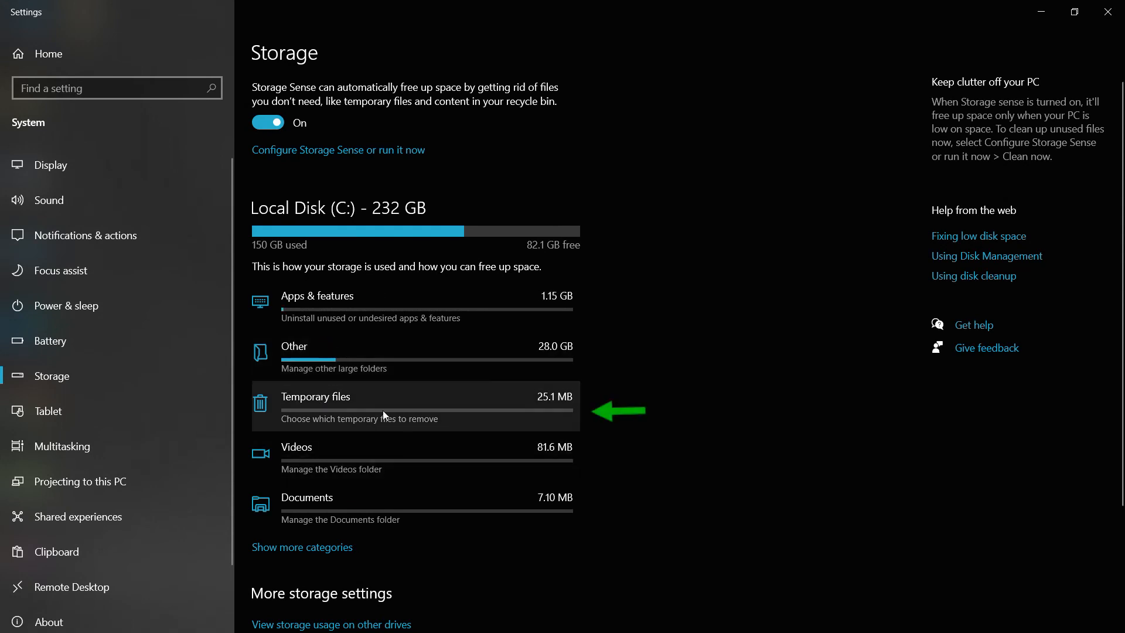
left_click(486, 409)
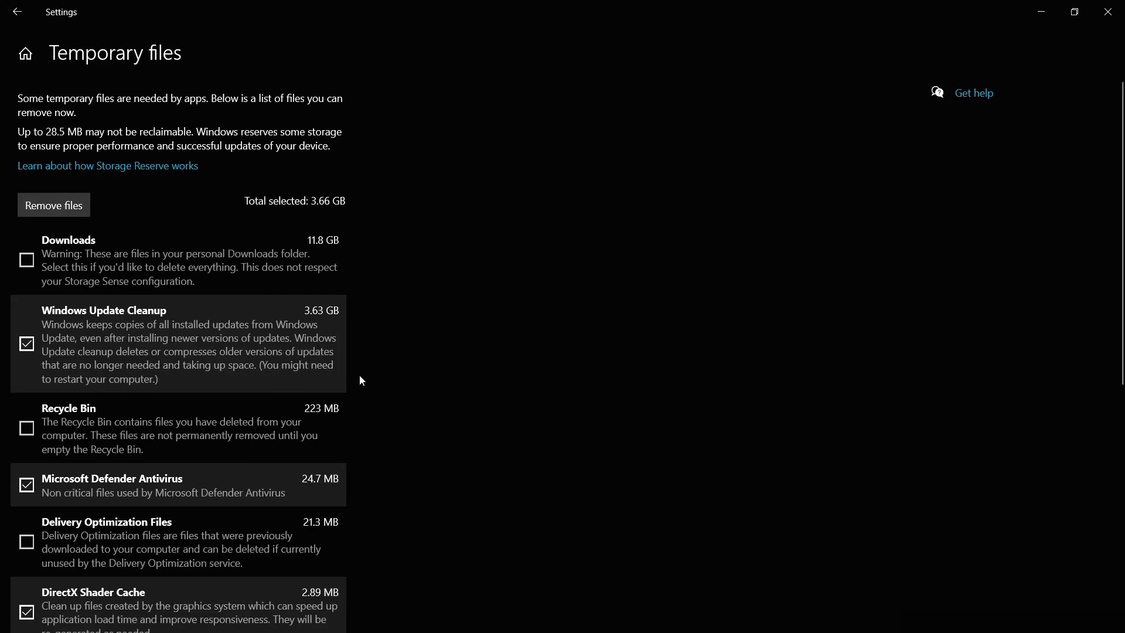
Add Recycle Bin, Delivery Optimization Files and Thumbnails to the temporary files selected for removal
scroll(360, 380, "down", 3)
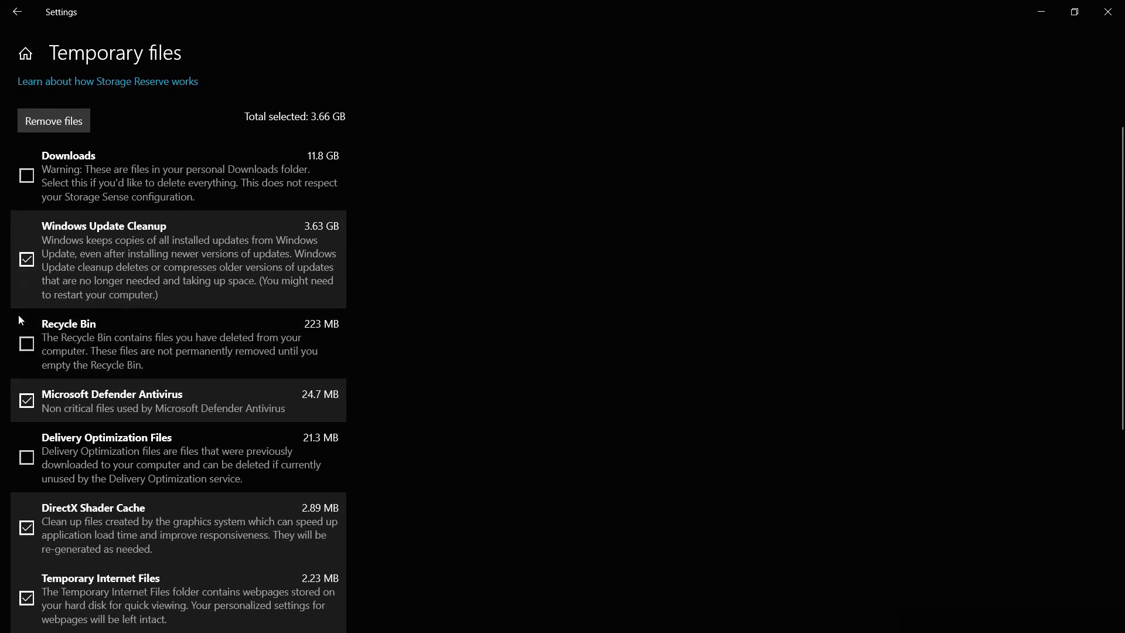
scroll(20, 338, "down", 3)
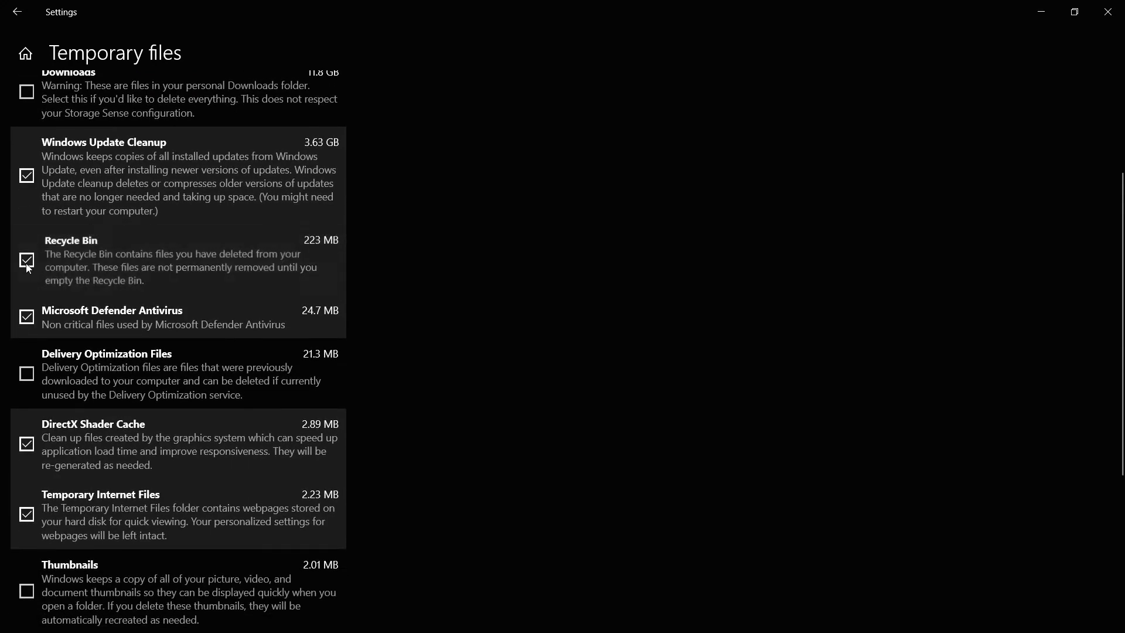
scroll(27, 268, "down", 6)
left_click(34, 205)
scroll(33, 267, "down", 3)
left_click(27, 339)
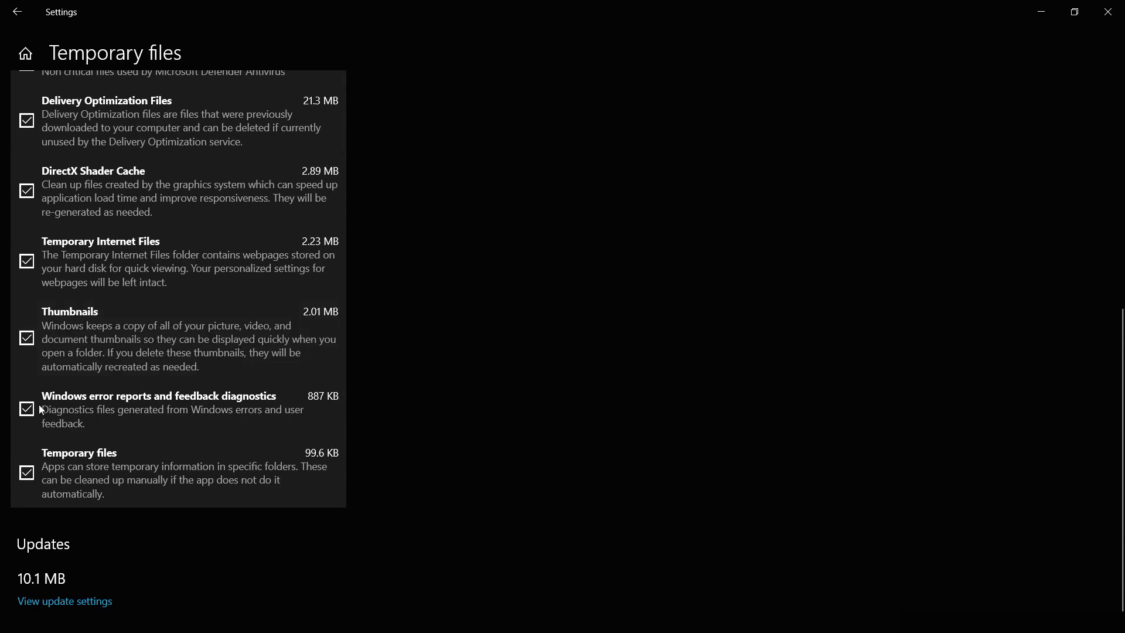
Remove the selected temporary files and check the list of remaining categories
scroll(35, 463, "up", 15)
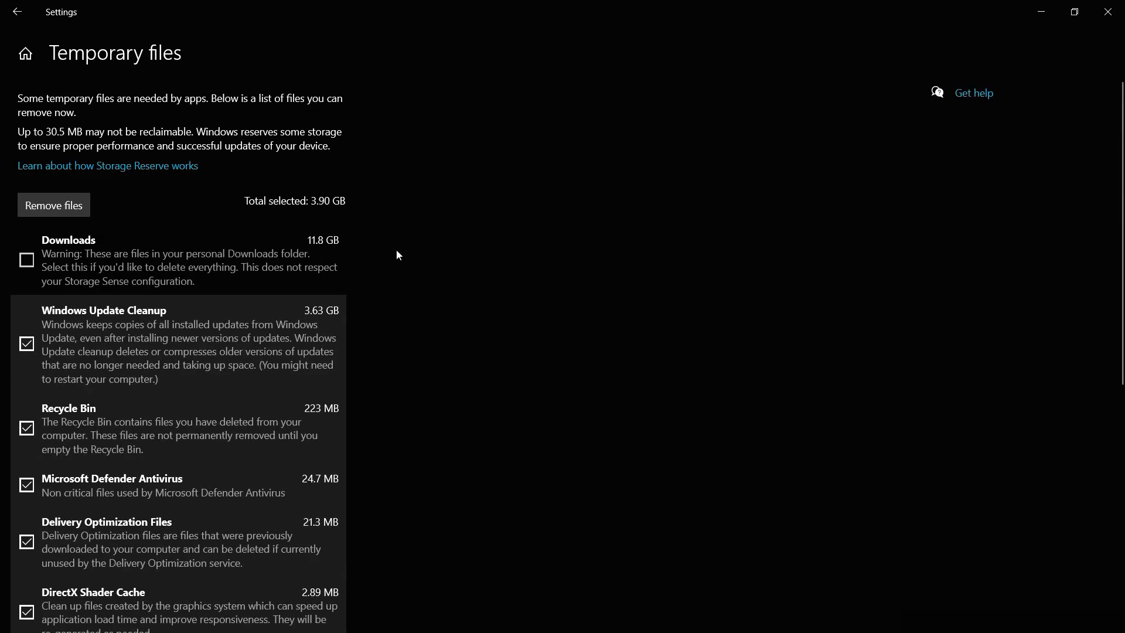
left_click(57, 204)
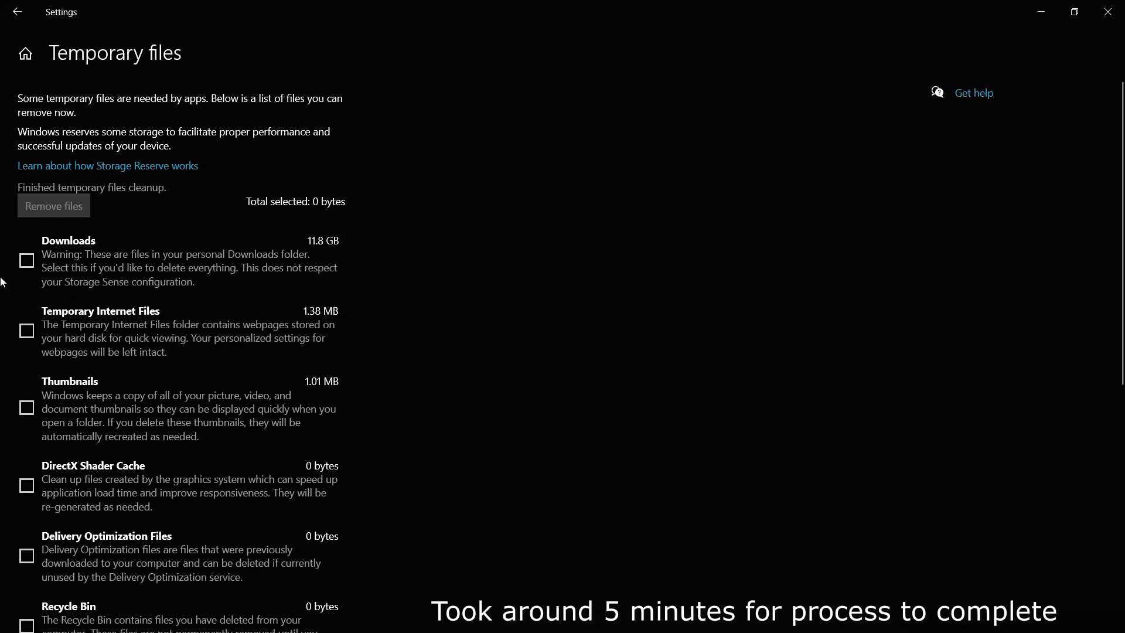
scroll(204, 322, "down", 5)
scroll(204, 322, "up", 5)
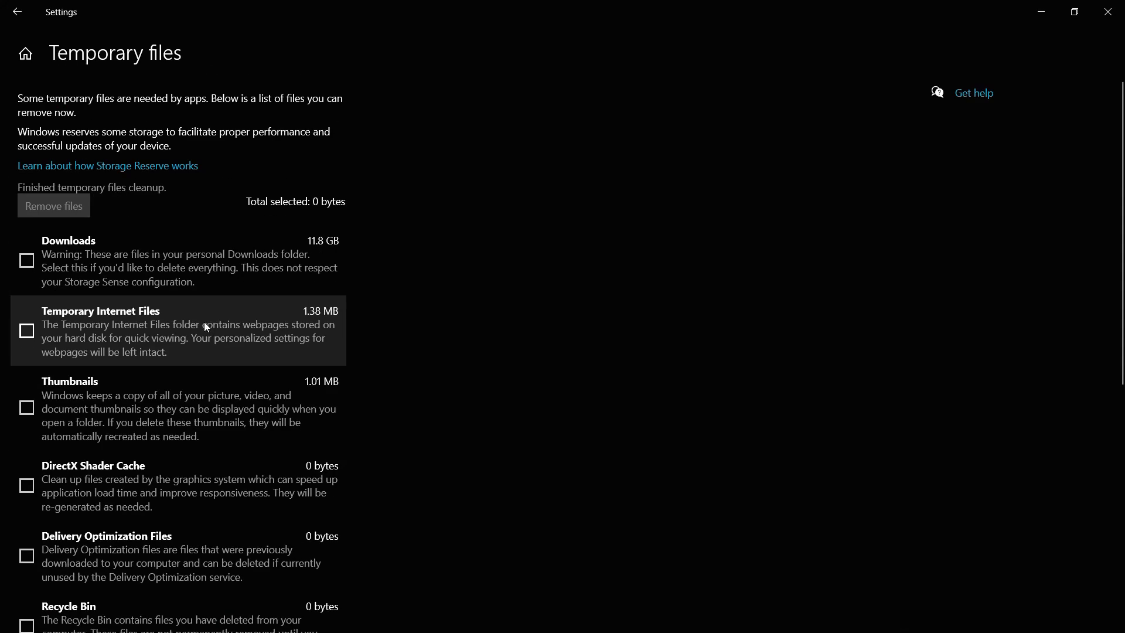